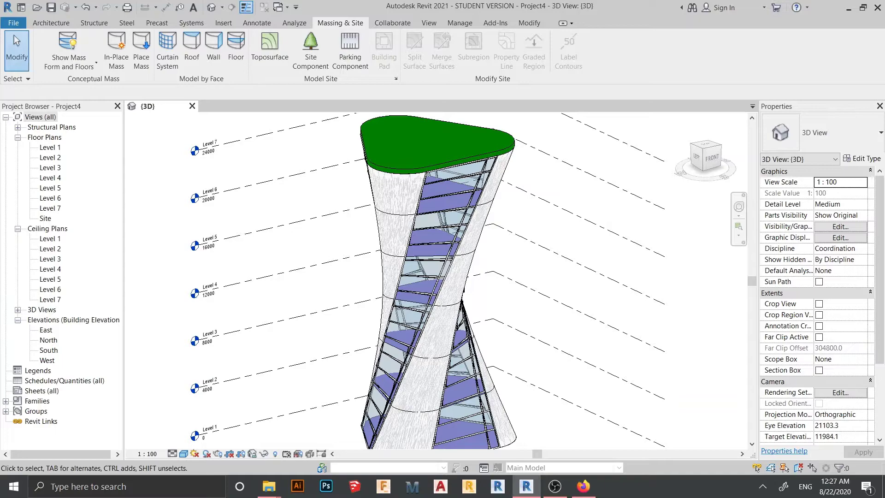
Step: Close the tower's {3D} view and discard Project4's unsaved changes
mouse_move(428, 277)
middle_mouse_down()
mouse_move(445, 280)
mouse_move(388, 277)
middle_mouse_up()
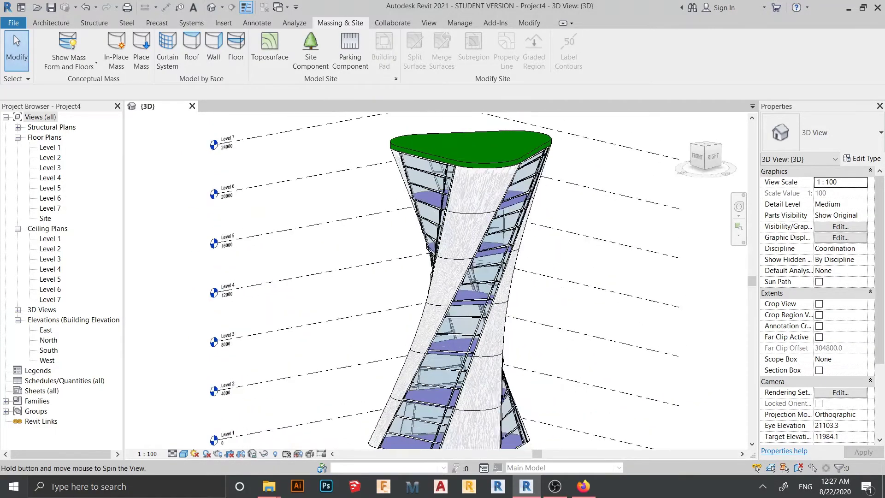
middle_click_drag(442, 277, 374, 276, "shift")
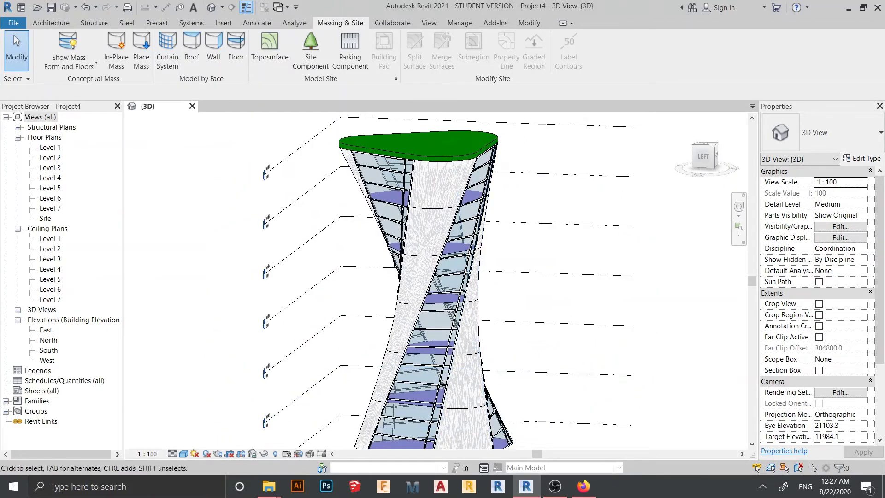
middle_click_drag(442, 276, 373, 277, "shift")
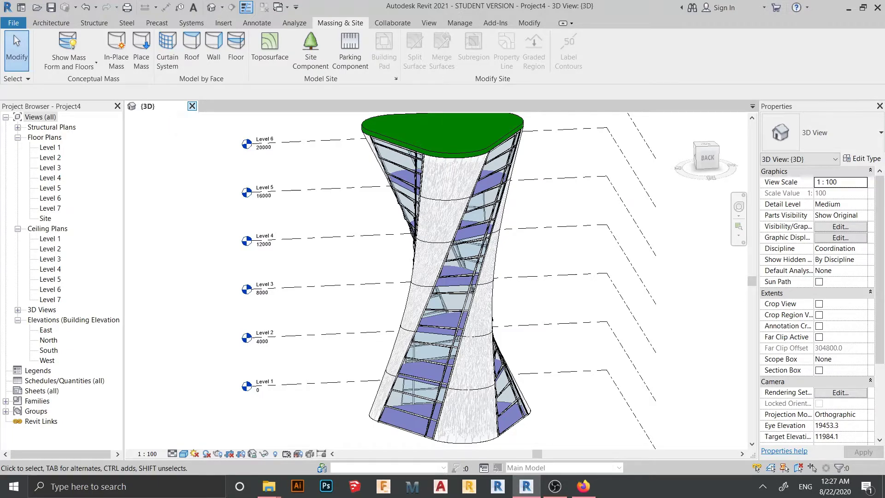
left_click(193, 106)
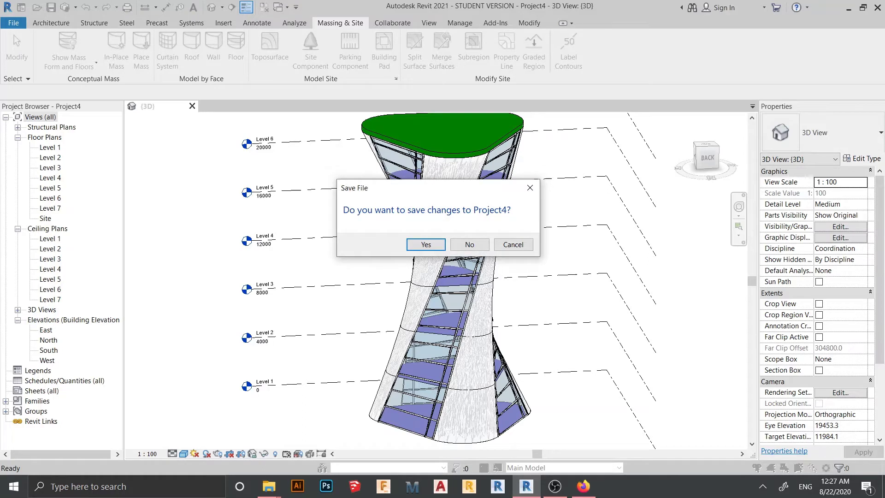
left_click_drag(429, 188, 418, 167)
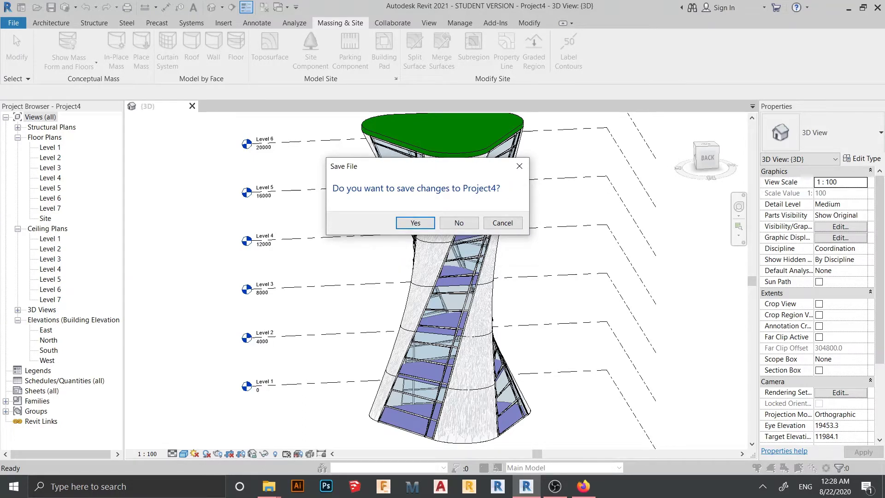
left_click(459, 223)
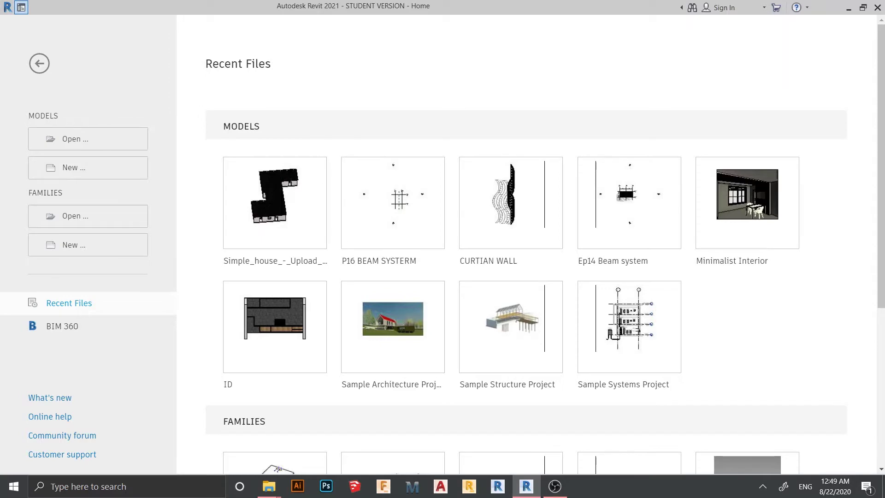
Step: Create Family8 from the English Conceptual Mass 'Metric Mass.rft' template
left_click(88, 245)
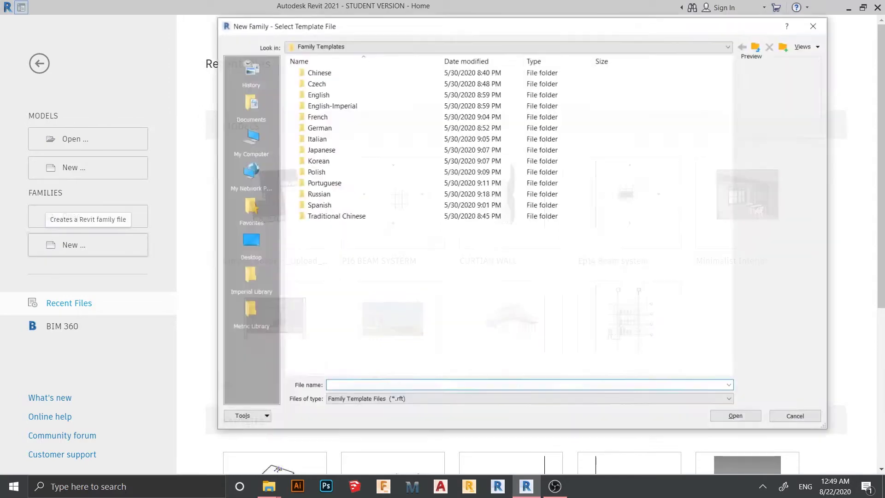
double_click(318, 94)
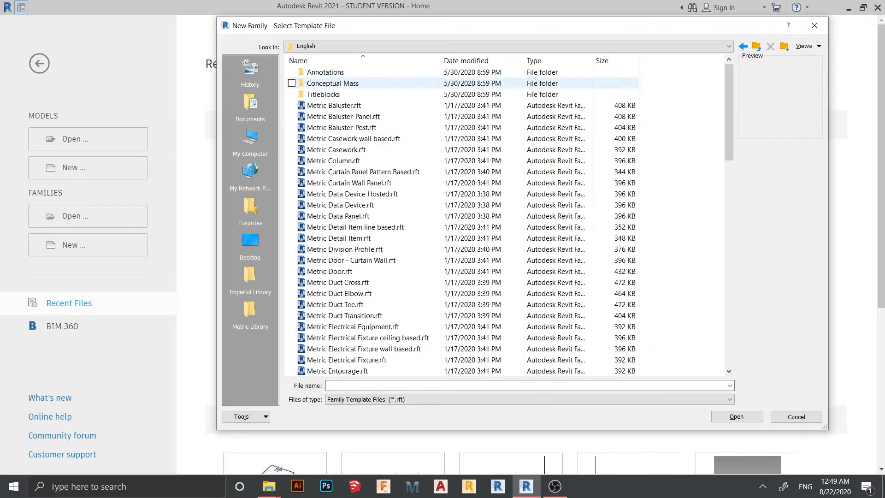
double_click(332, 82)
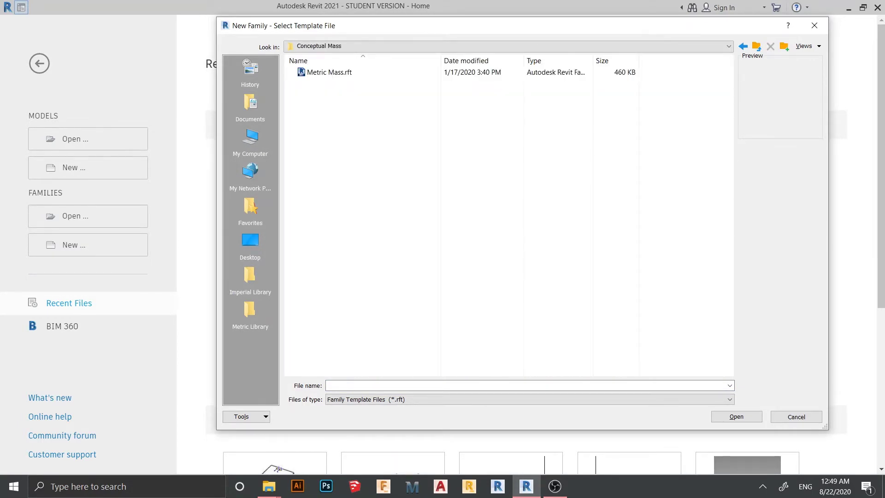
left_click(329, 72)
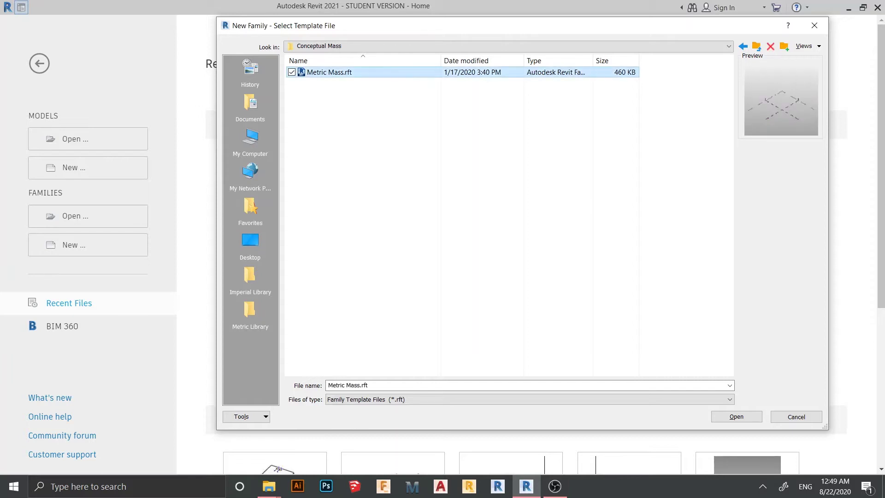
left_click(736, 416)
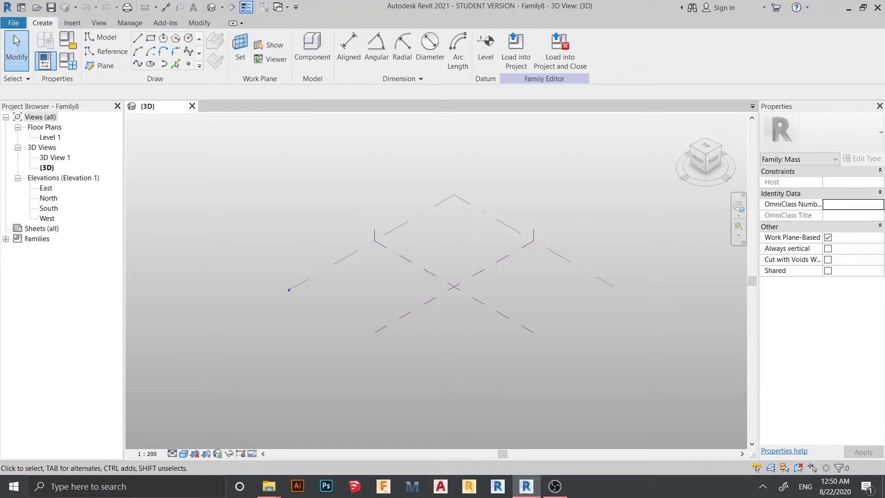
Step: Draw a new level line in the South elevation view
middle_click_drag(453, 287, 430, 279)
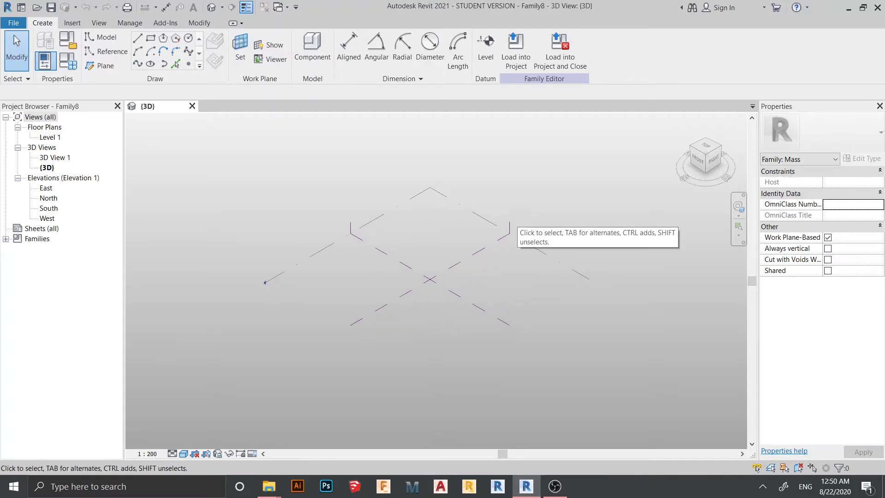
middle_click_drag(515, 235, 504, 239)
middle_click_drag(419, 284, 413, 275)
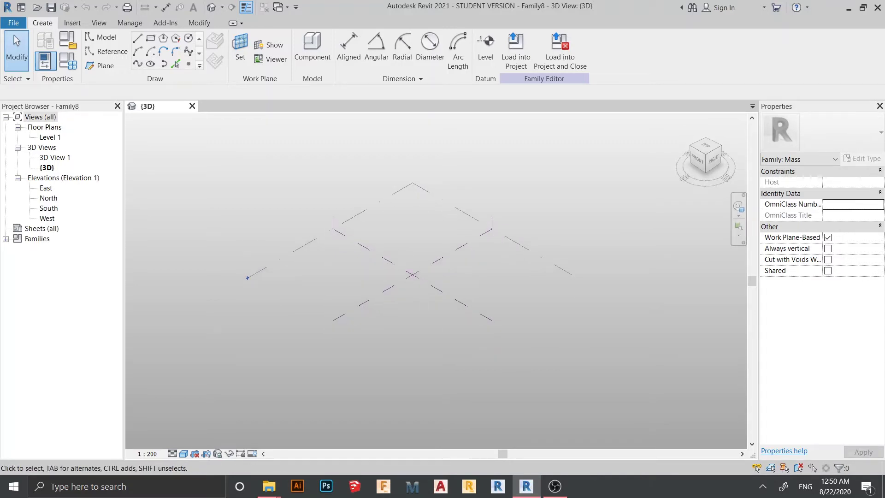
double_click(48, 208)
scroll(449, 138, "down", 2)
key("l")
key("l")
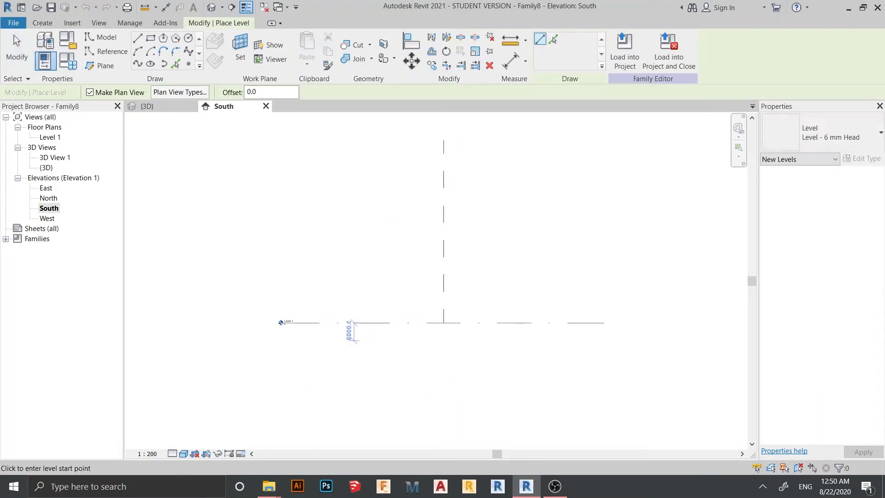
left_click(280, 301)
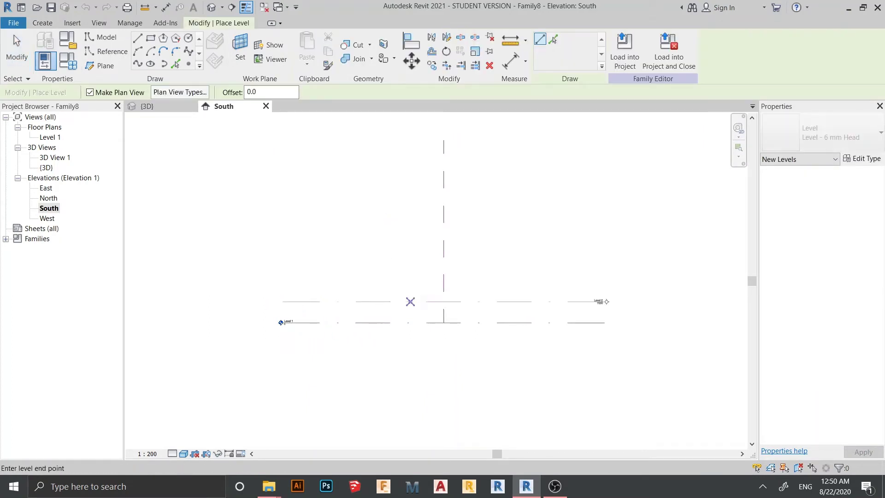
left_click(259, 302)
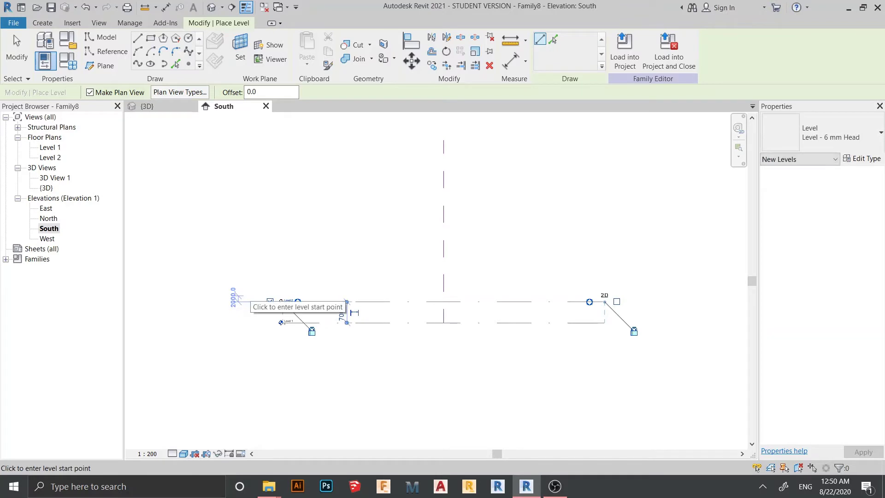
key("Escape")
key("Escape")
scroll(239, 297, "up", 8)
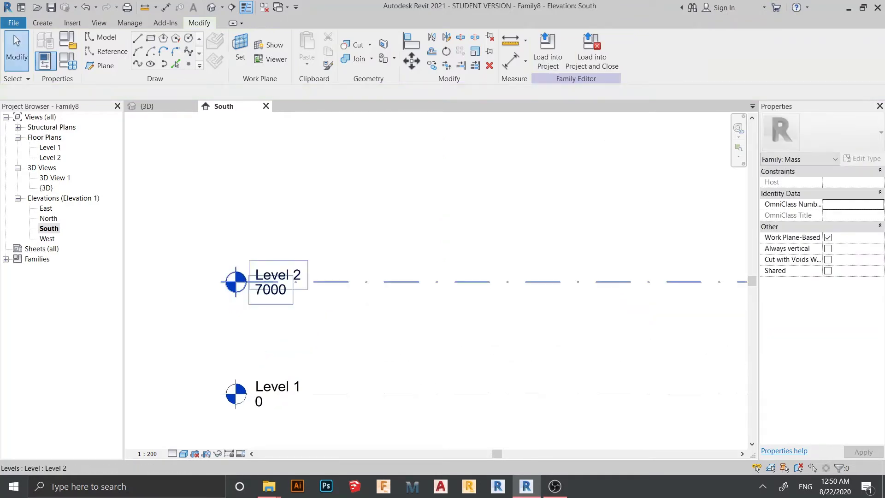
Step: Set Level 2's elevation to 24000 and rename it ROOF TOP
left_click(277, 282)
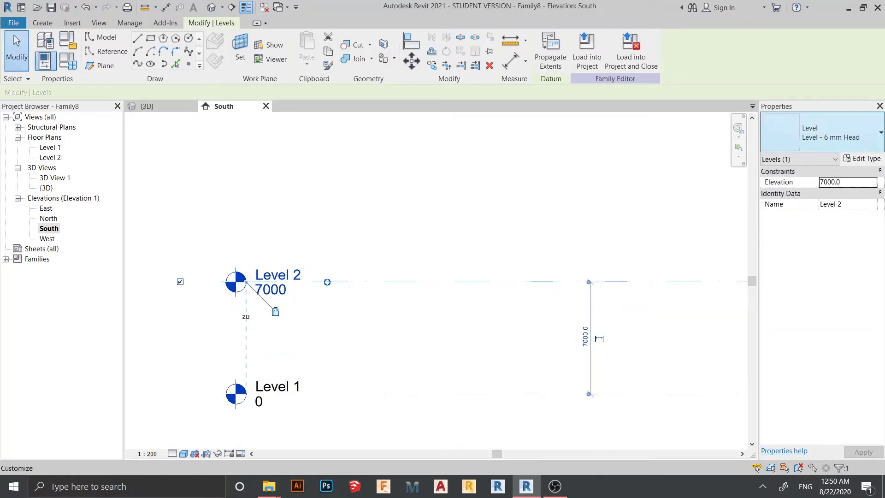
left_click(848, 182)
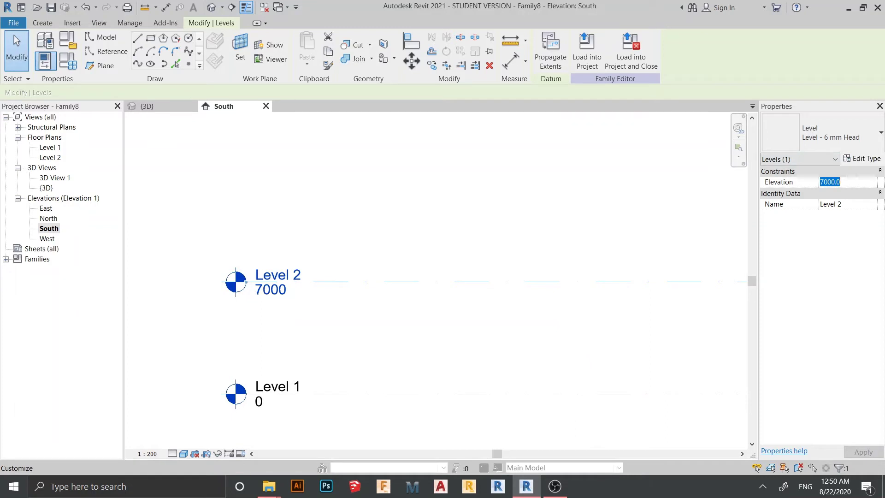
type("24000")
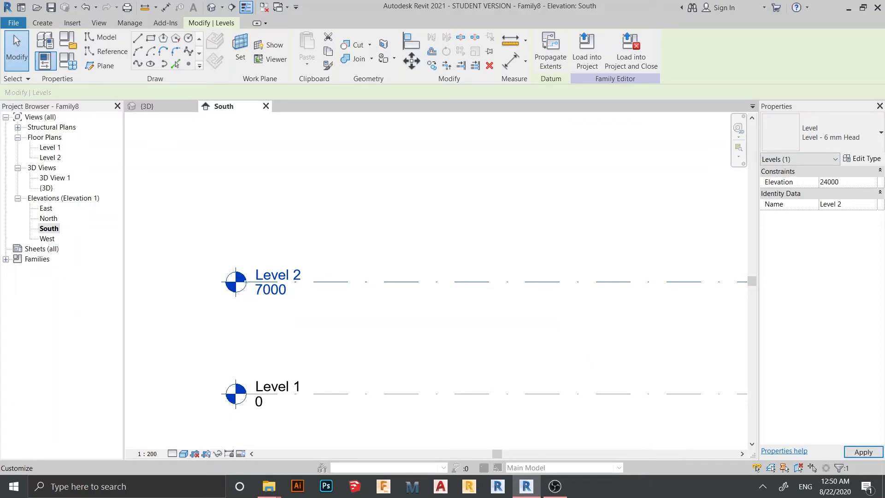
left_click(848, 204)
key("BackSpace")
key("BackSpace")
key("BackSpace")
key("BackSpace")
key("BackSpace")
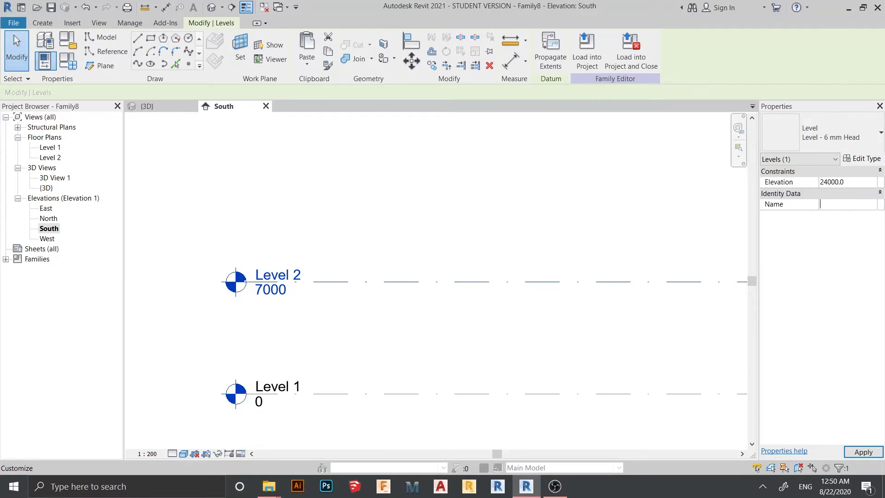
type("ROOF TOP")
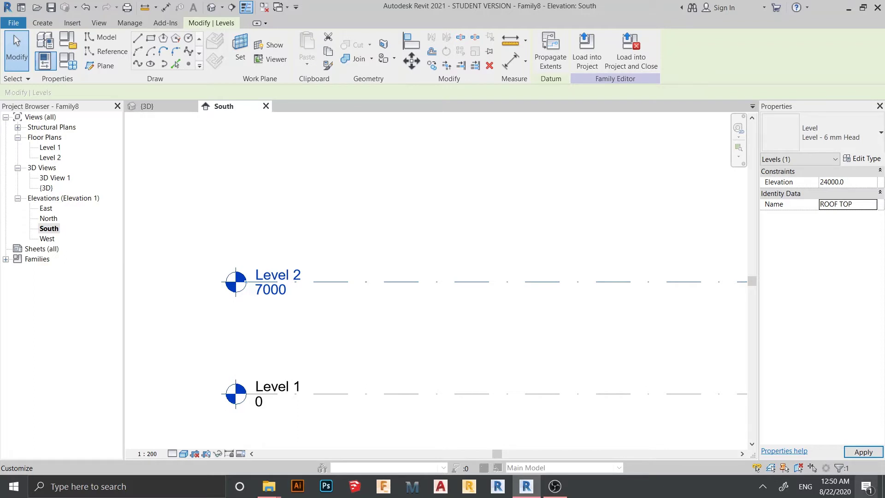
key("Return")
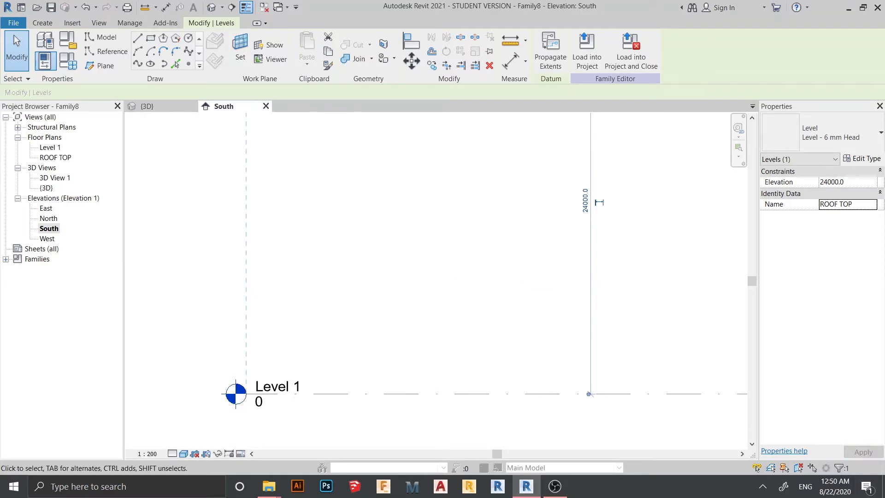
key("Escape")
scroll(346, 277, "down", 3)
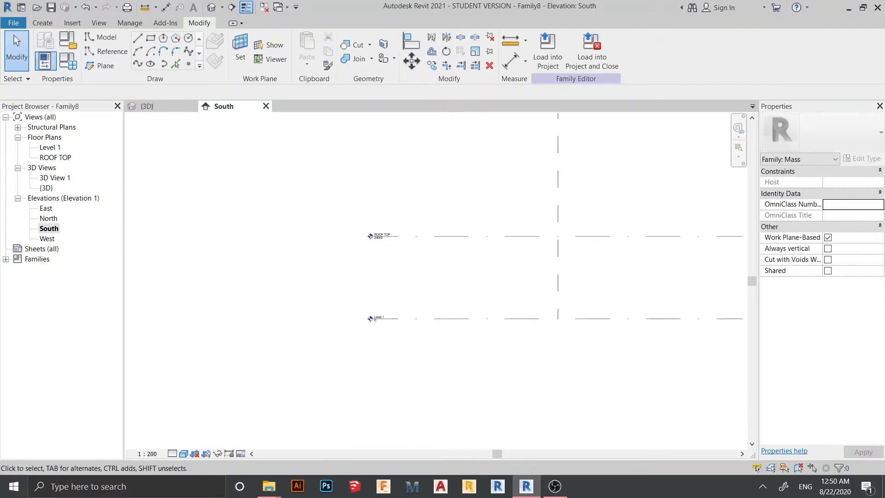
scroll(346, 208, "up", 2)
middle_click_drag(346, 208, 358, 296)
middle_click_drag(416, 208, 427, 297)
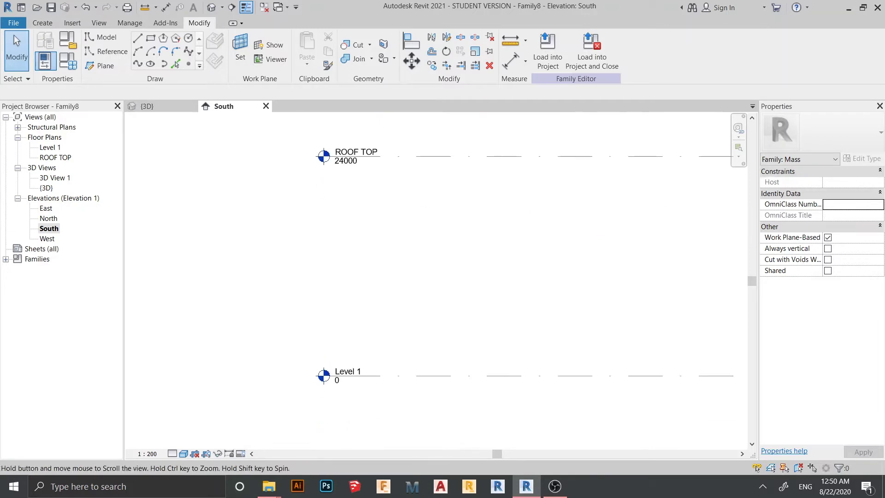
scroll(588, 277, "down", 2)
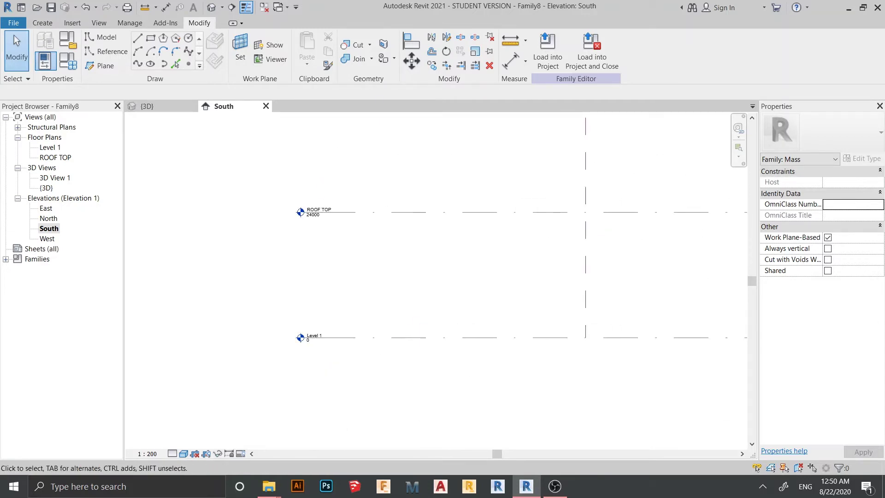
Step: Draw an inscribed triangle at the reference-plane intersection on the Level 1 plan
double_click(50, 147)
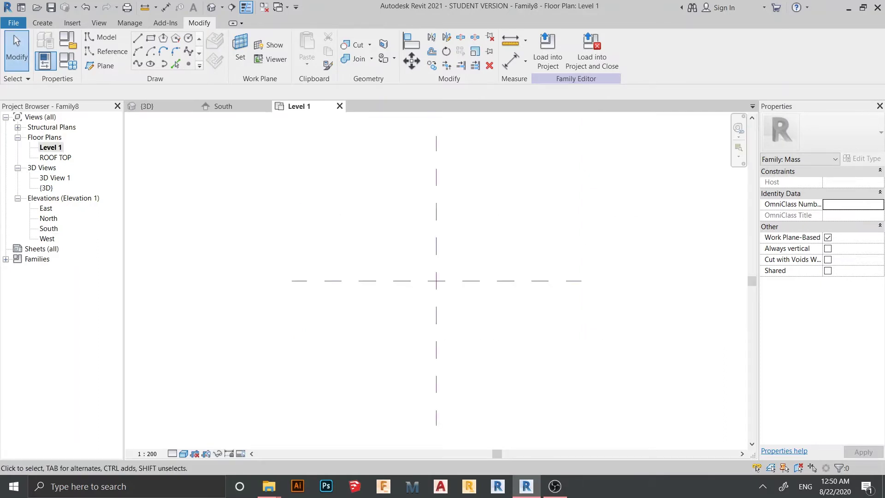
middle_click_drag(450, 249, 436, 249)
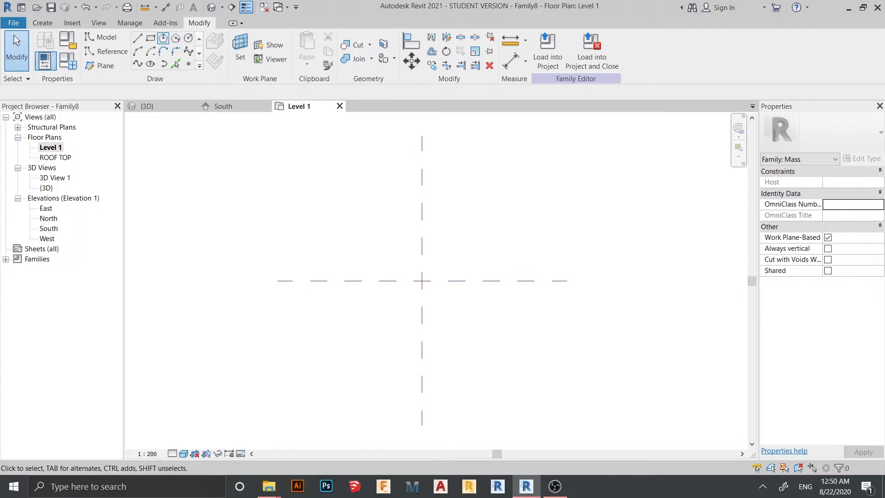
left_click(163, 39)
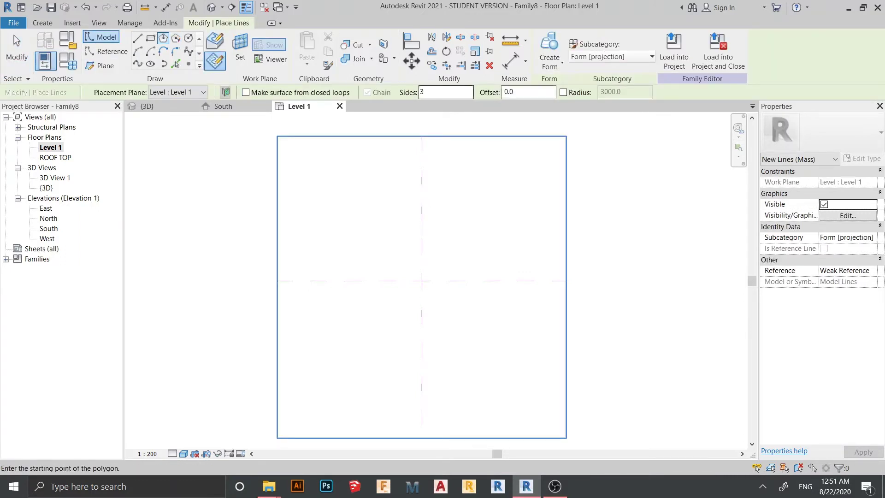
left_click(423, 280)
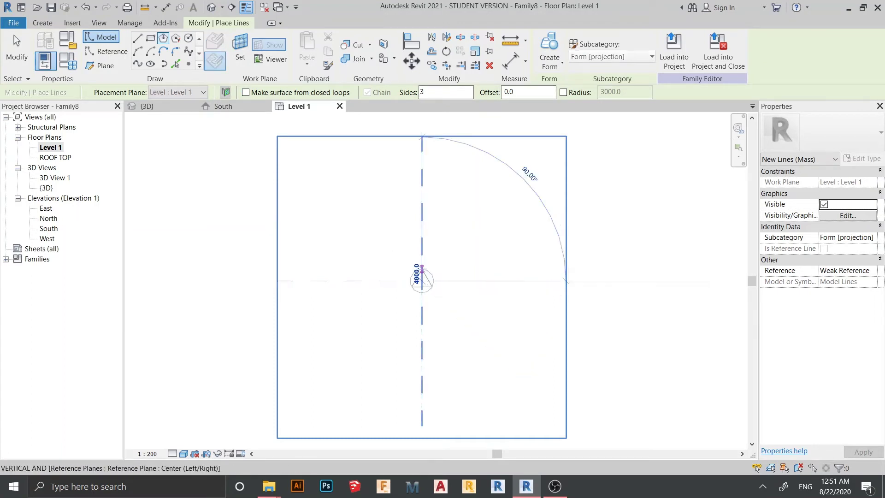
scroll(418, 263, "up", 2)
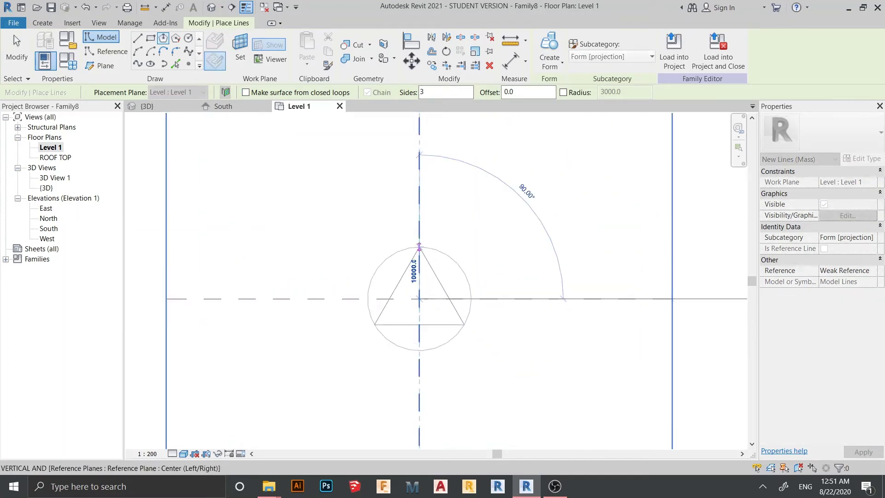
left_click(419, 247)
key("Escape")
key("Escape")
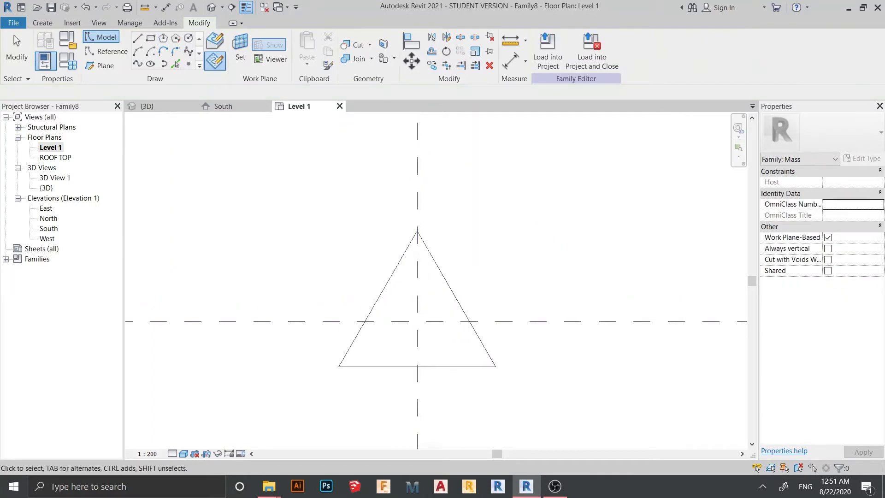
key("Escape")
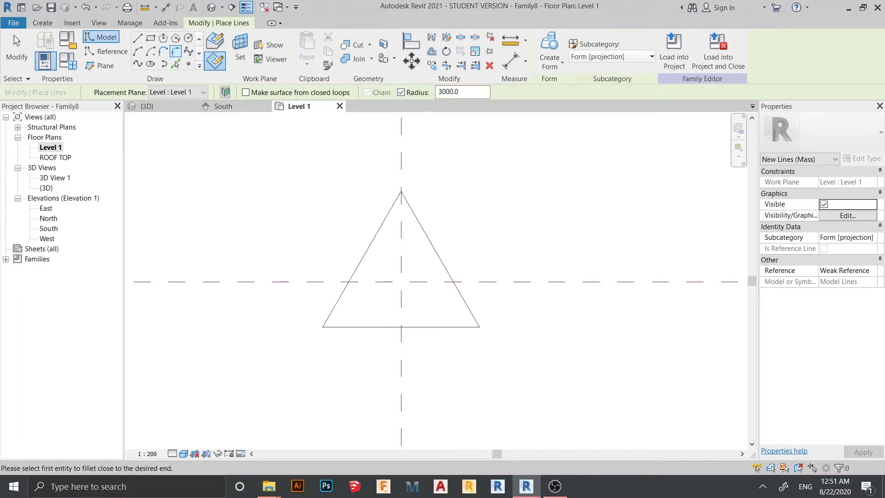
Step: Round all three triangle corners with 3000 fillet arcs
left_click(362, 259)
left_click(441, 260)
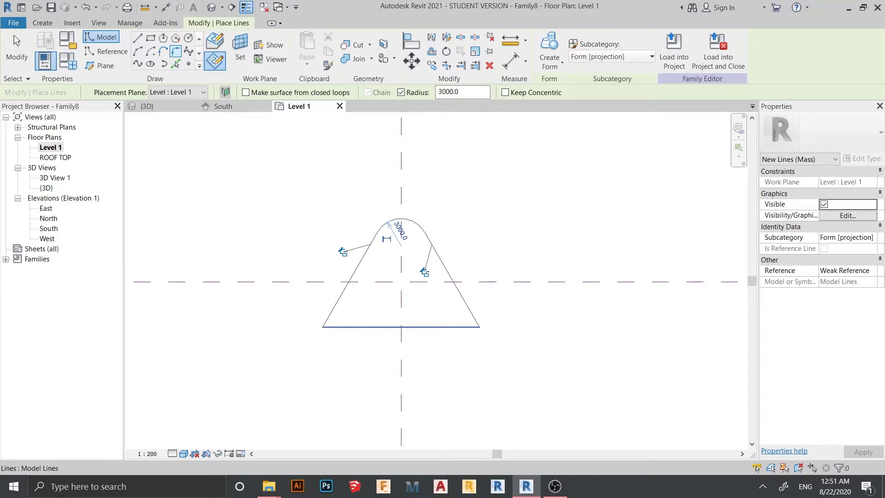
left_click(456, 290)
left_click(408, 327)
left_click(346, 290)
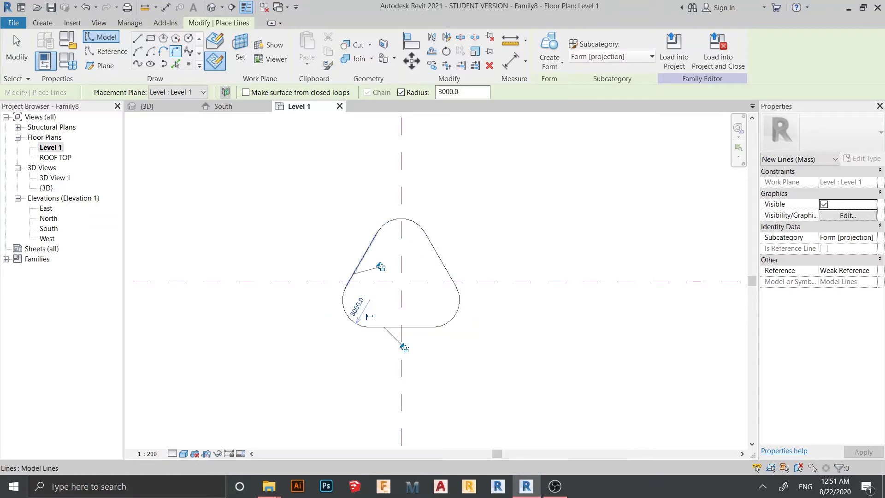
key("Escape")
key("Escape")
key("Escape")
scroll(401, 277, "down", 2)
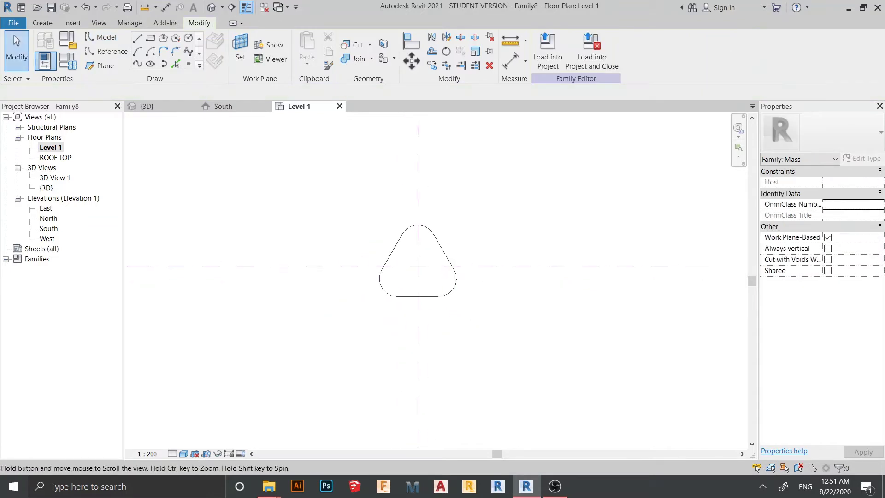
Step: Copy the rounded triangle outline and paste it aligned onto the ROOF TOP level
mouse_move(414, 298)
middle_mouse_down()
mouse_move(387, 277)
mouse_move(378, 288)
middle_mouse_up()
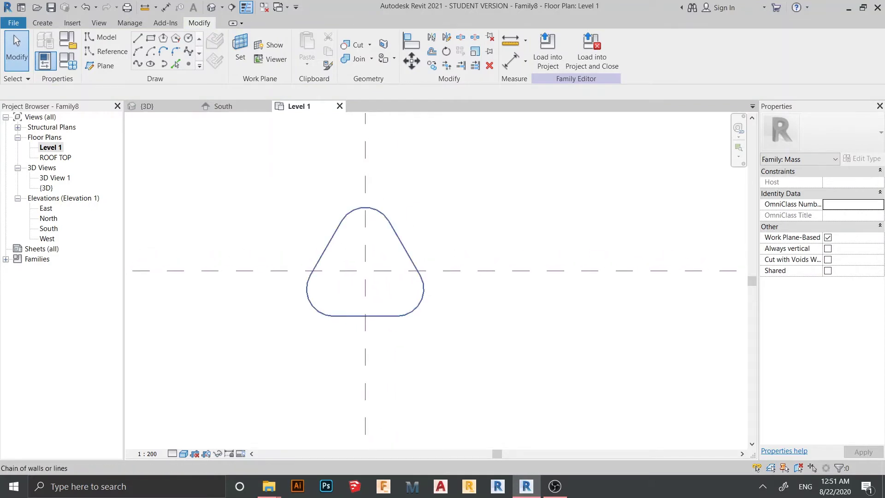
left_click(378, 287)
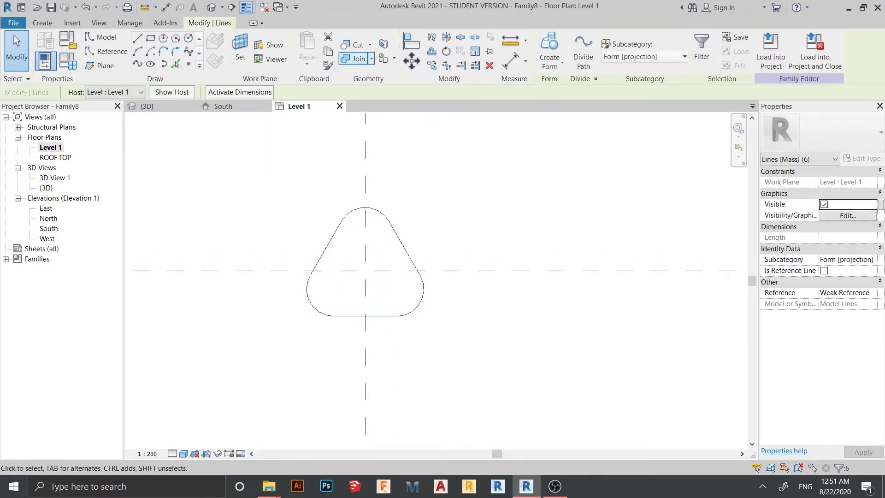
key("ctrl+c")
left_click(306, 67)
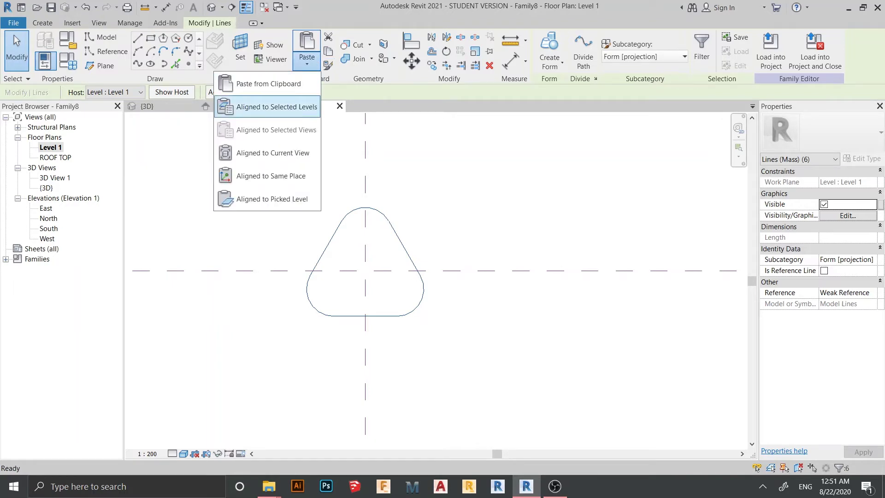
left_click(276, 107)
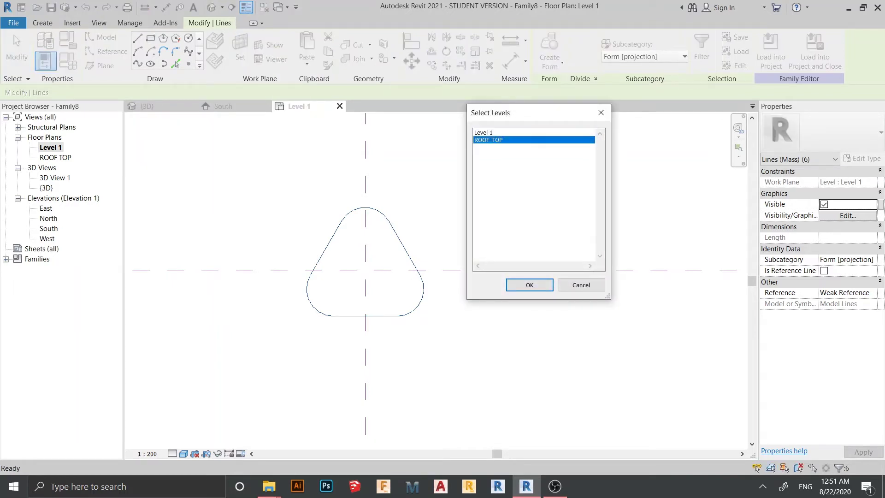
left_click(530, 286)
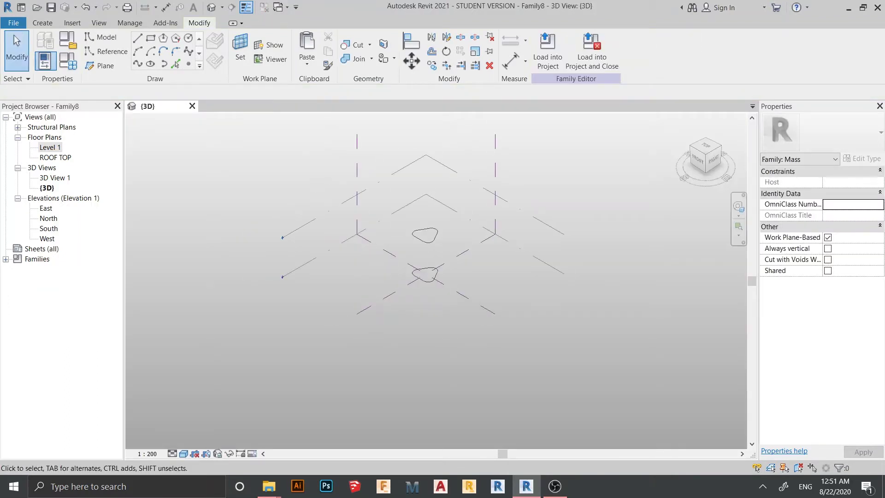
Step: Select the upper and lower rounded-triangle profiles and make a Solid Form between them
middle_click_drag(429, 242, 484, 262, "shift")
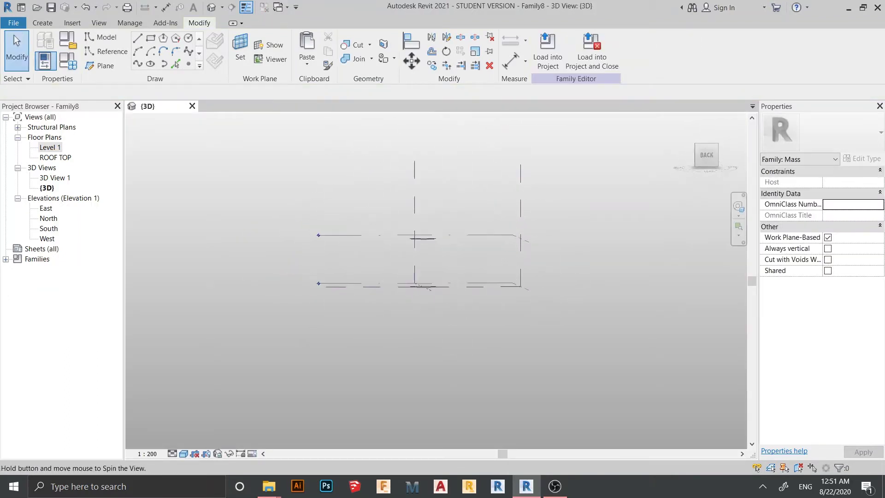
middle_click_drag(428, 242, 414, 291, "shift")
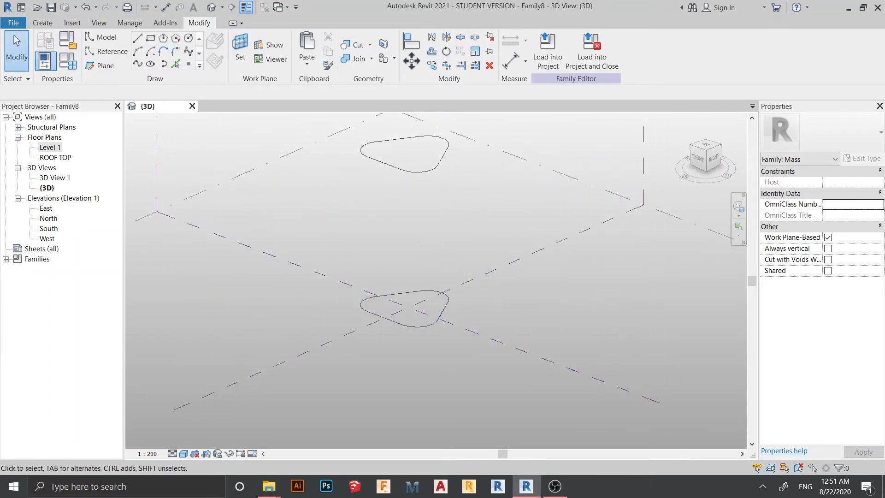
middle_click_drag(404, 308, 398, 327)
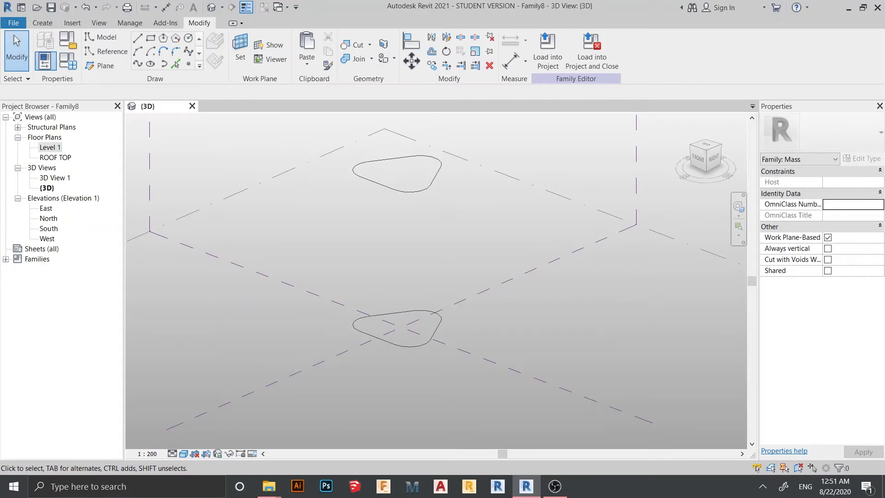
left_click(397, 172)
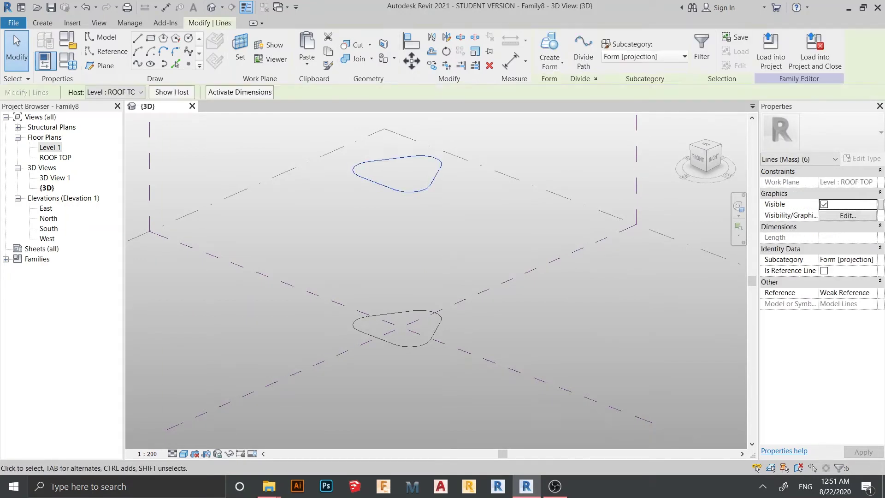
left_click(398, 329, "ctrl")
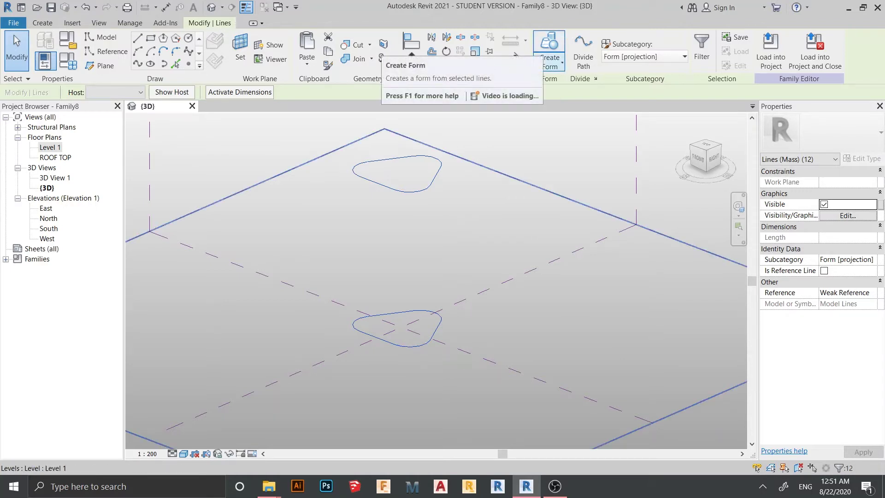
left_click(550, 62)
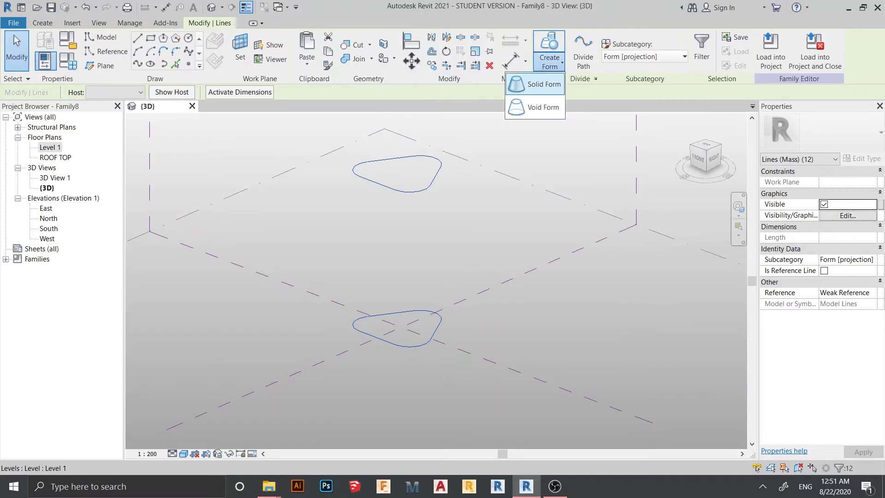
left_click(536, 84)
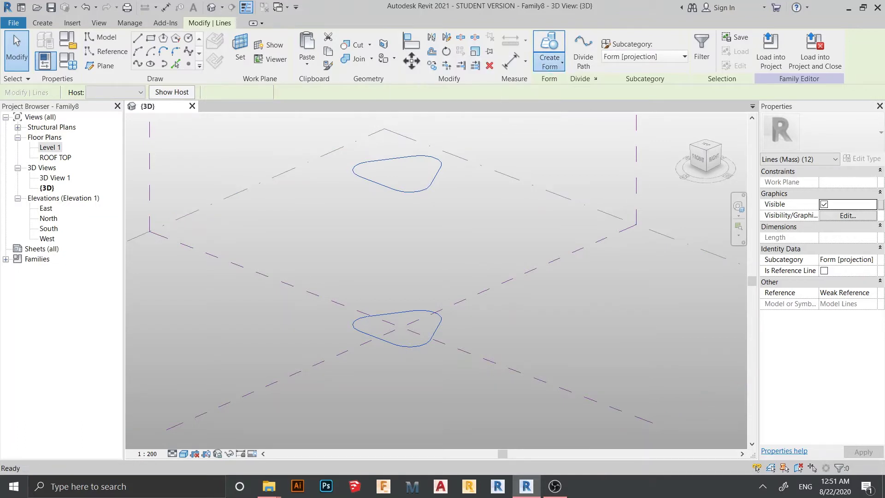
key("Escape")
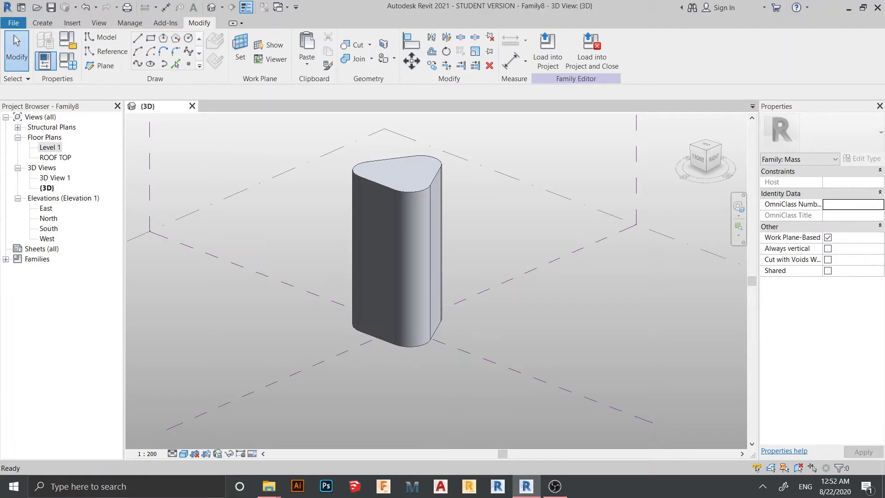
mouse_move(415, 276)
middle_mouse_down("shift")
mouse_move(470, 298)
mouse_move(457, 249)
mouse_move(443, 277)
mouse_move(409, 242)
middle_mouse_up("shift")
scroll(429, 277, "up", 3)
scroll(415, 277, "down", 2)
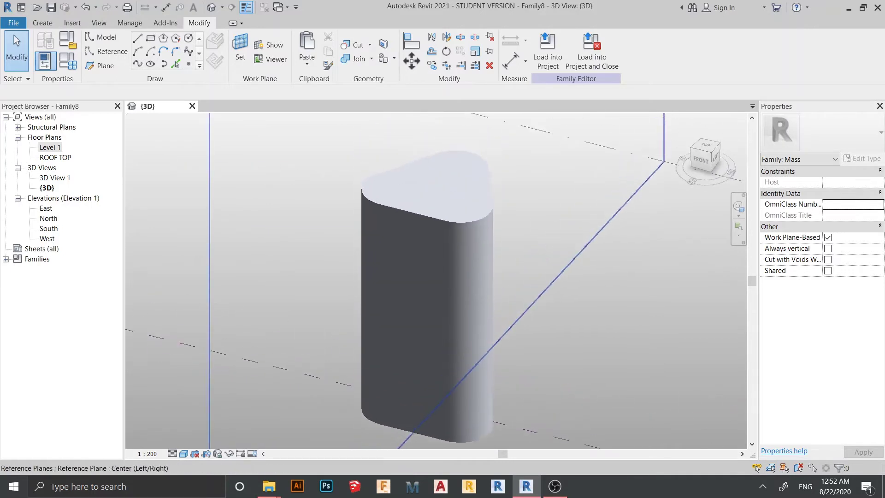
mouse_move(566, 269)
middle_mouse_down("shift")
mouse_move(456, 257)
mouse_move(415, 262)
mouse_move(388, 248)
middle_mouse_up("shift")
scroll(442, 276, "down", 2)
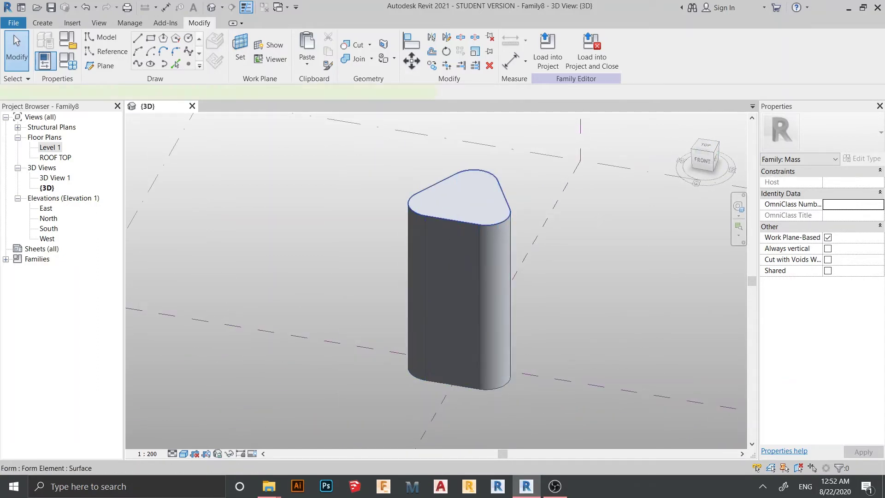
Step: Rotate the mass's top face about its centre to twist the tower
left_click(460, 197)
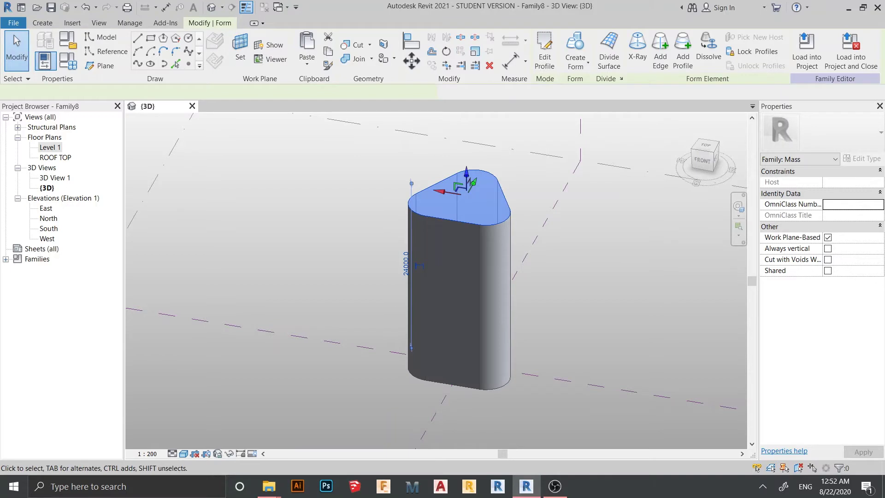
key("r")
key("o")
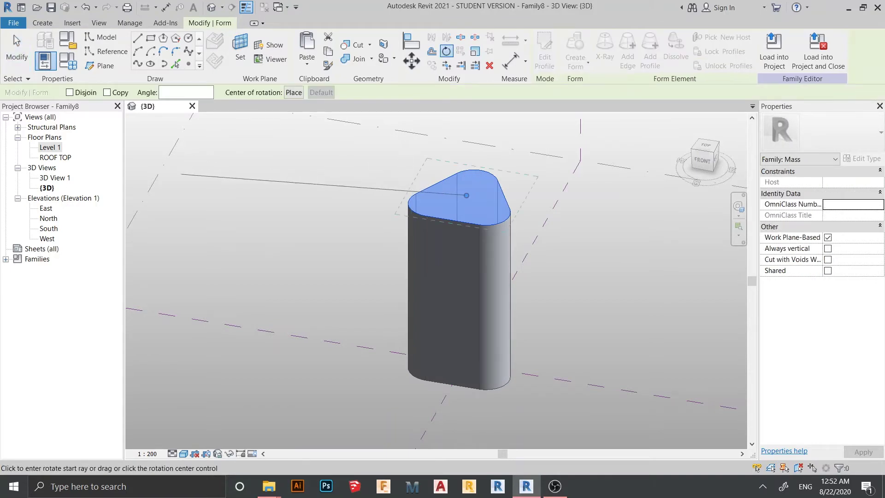
left_click(408, 205)
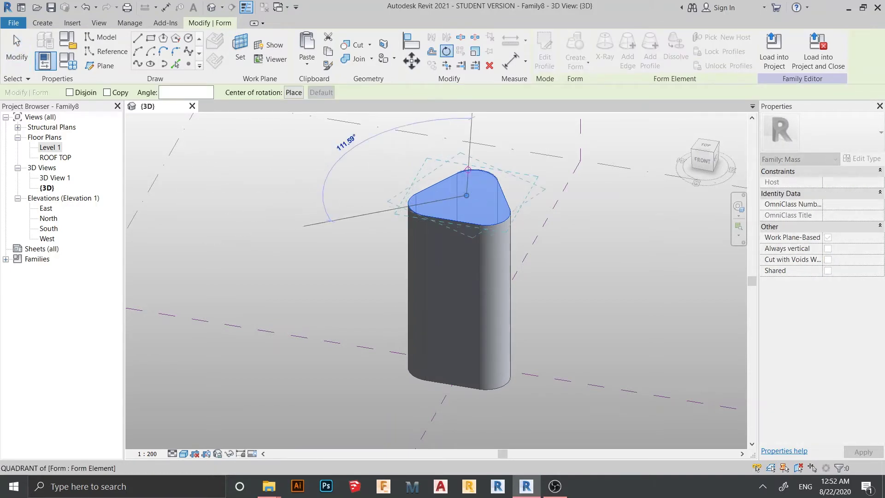
left_click(480, 170)
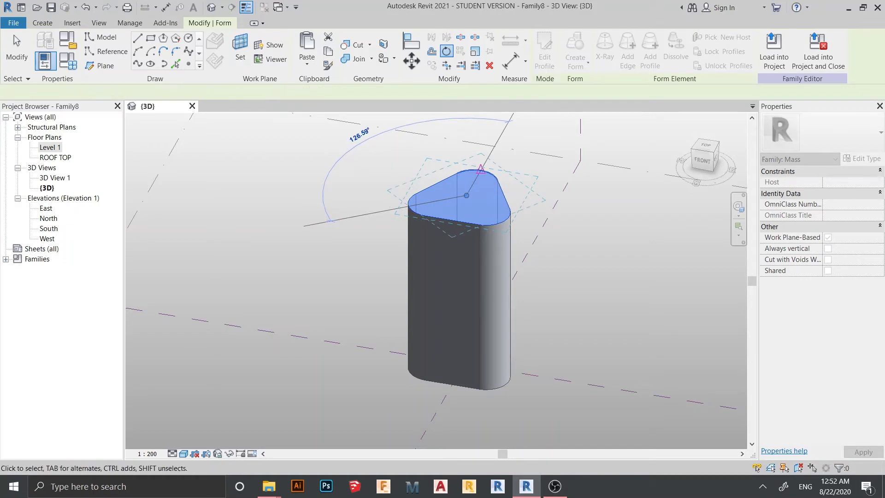
key("Escape")
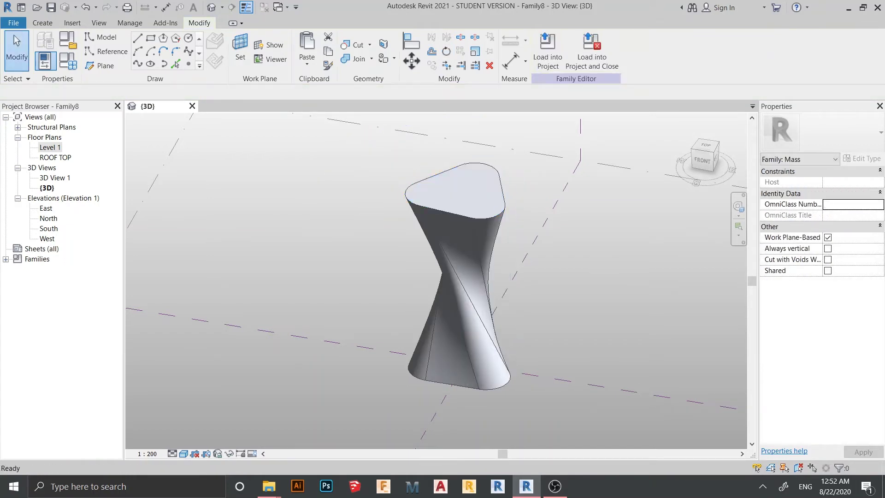
key("Escape")
Step: Inspect the twisted mass from below and another side, then begin a new project
mouse_move(443, 277)
middle_mouse_down("shift")
mouse_move(443, 332)
mouse_move(387, 291)
mouse_move(415, 242)
middle_mouse_up("shift")
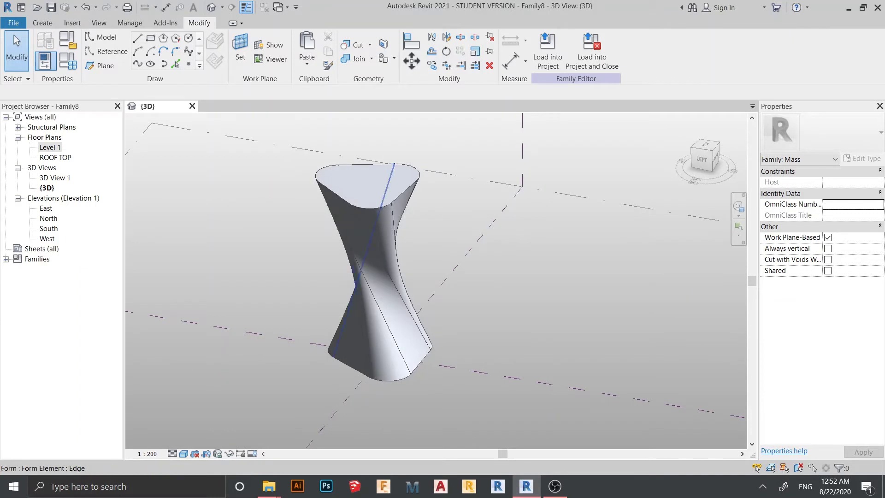
scroll(401, 277, "up", 3)
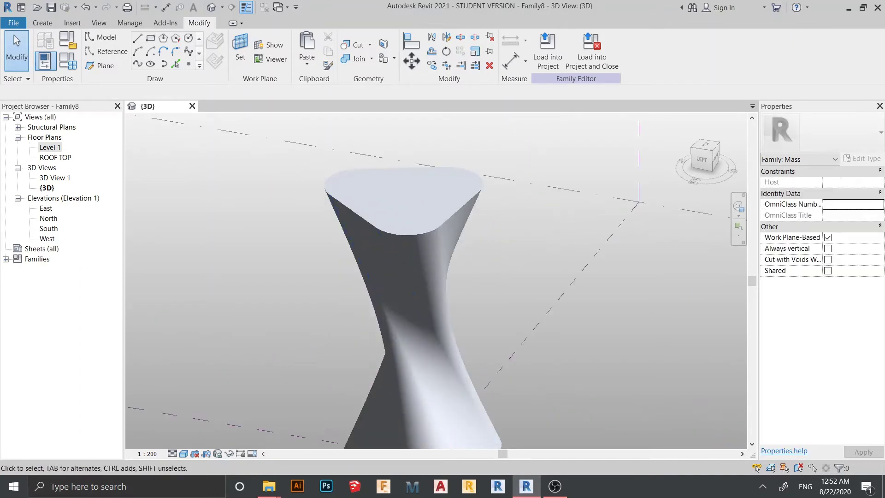
mouse_move(415, 277)
middle_mouse_down("shift")
mouse_move(484, 263)
mouse_move(498, 270)
mouse_move(401, 277)
middle_mouse_up("shift")
scroll(415, 242, "up", 2)
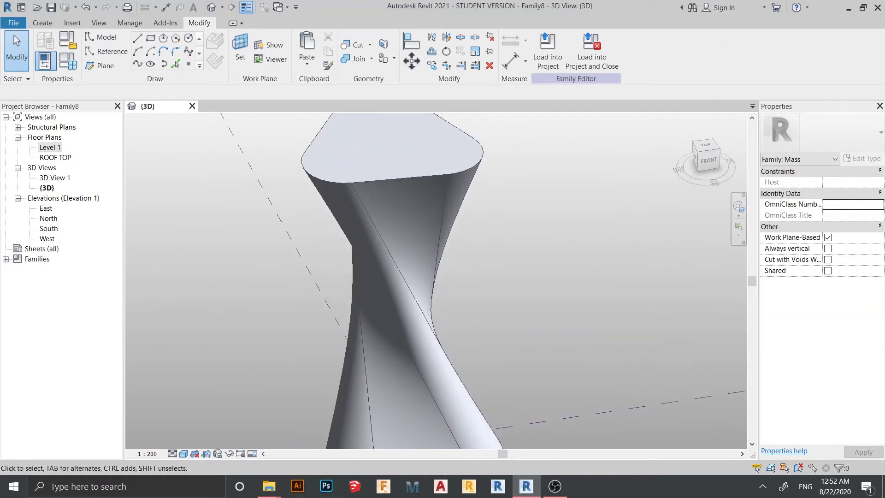
key("ctrl+n")
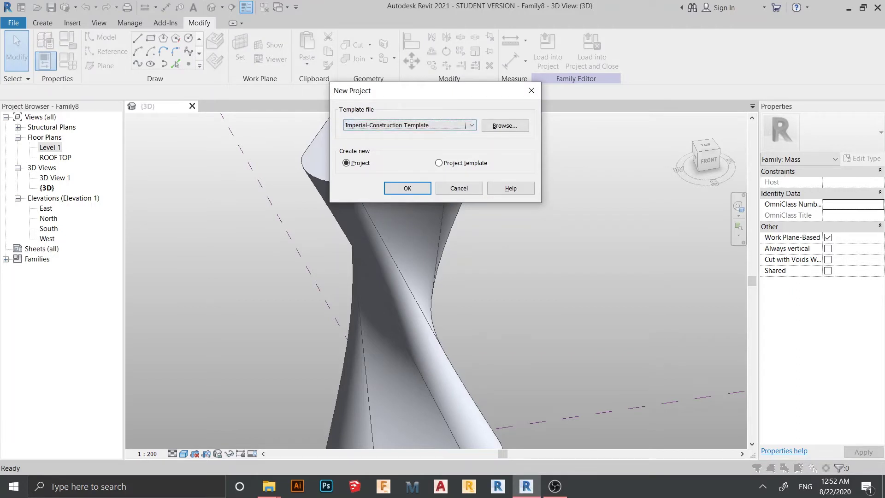
Step: Create Project6 from the Metric-Architectural Template
left_click(470, 125)
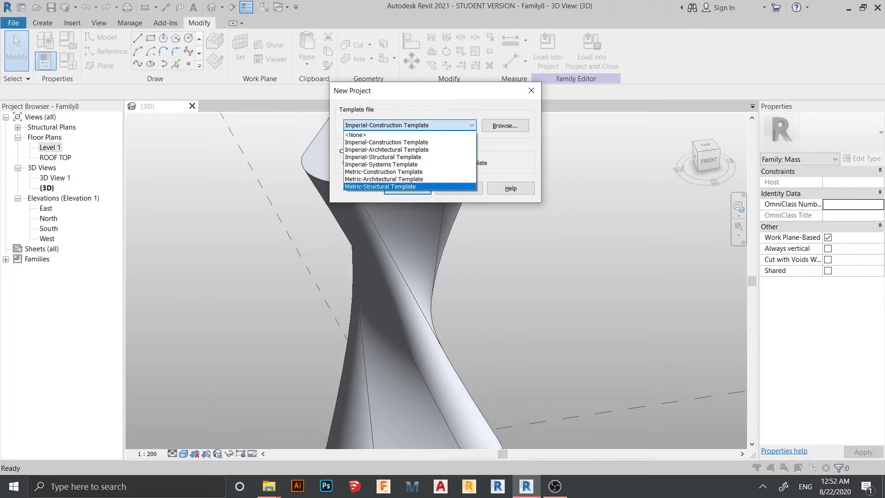
left_click(383, 179)
left_click(408, 189)
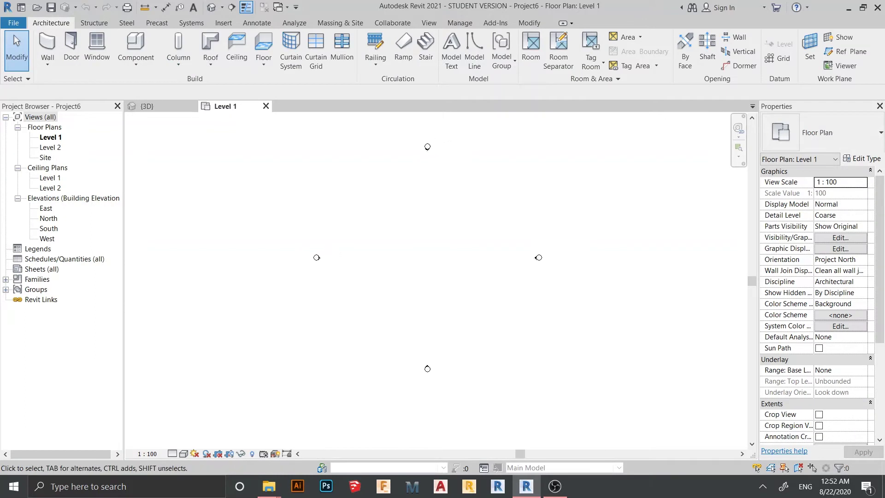
Step: In the East elevation, draw Level 3 at 8000 and Level 4 at 12000
middle_click_drag(428, 257, 413, 236)
double_click(46, 208)
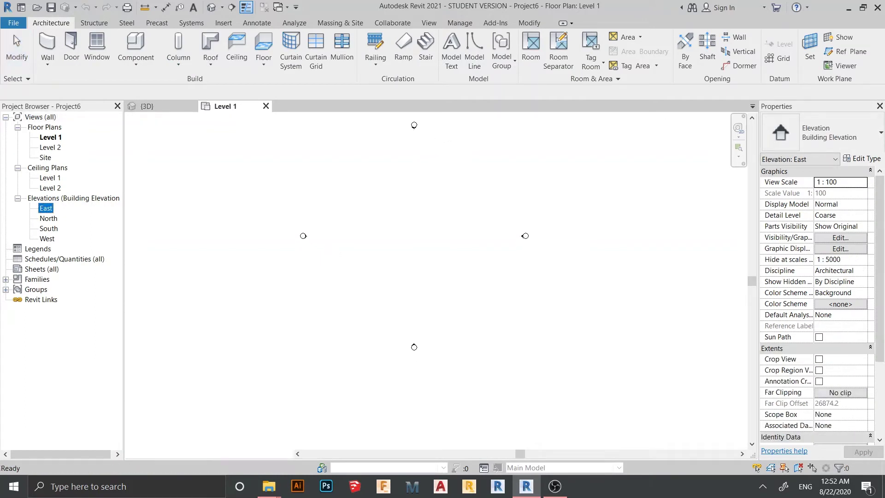
scroll(484, 280, "down", 2)
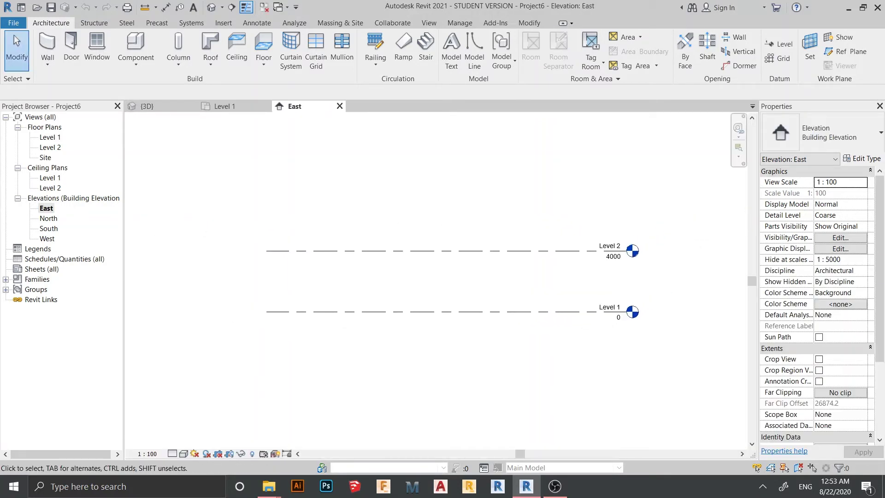
left_click(782, 42)
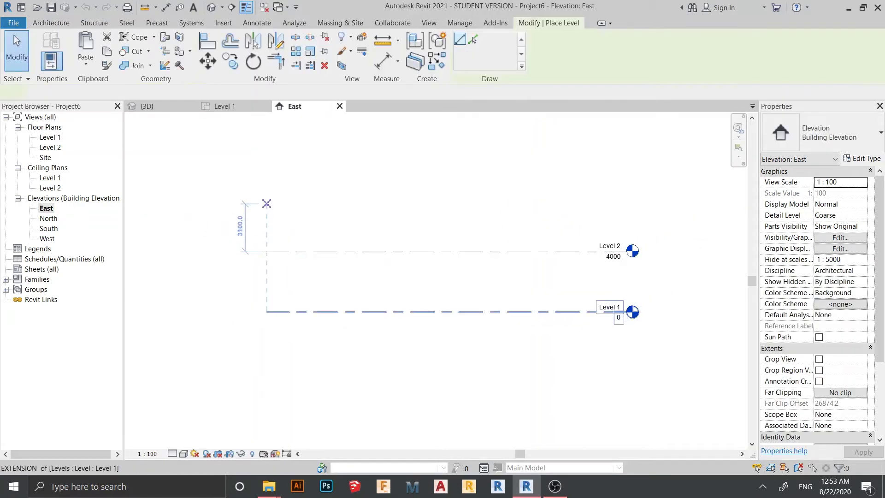
left_click(266, 191)
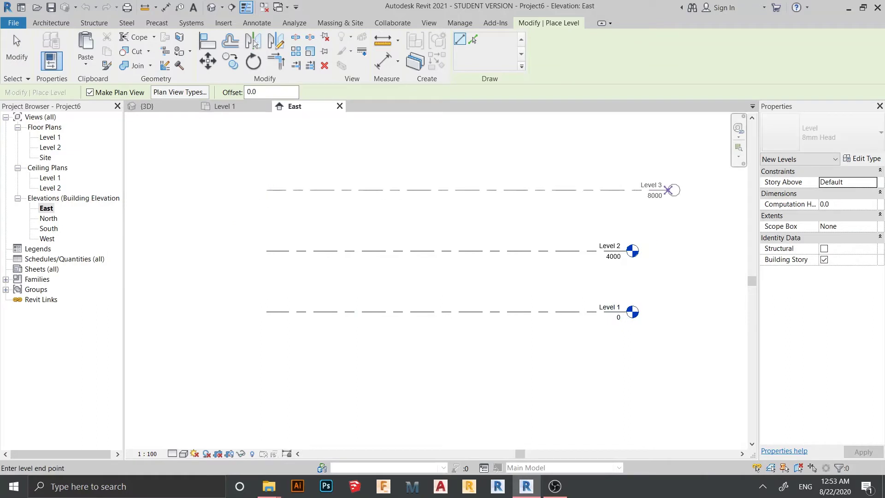
left_click(630, 191)
middle_click_drag(415, 207, 408, 291)
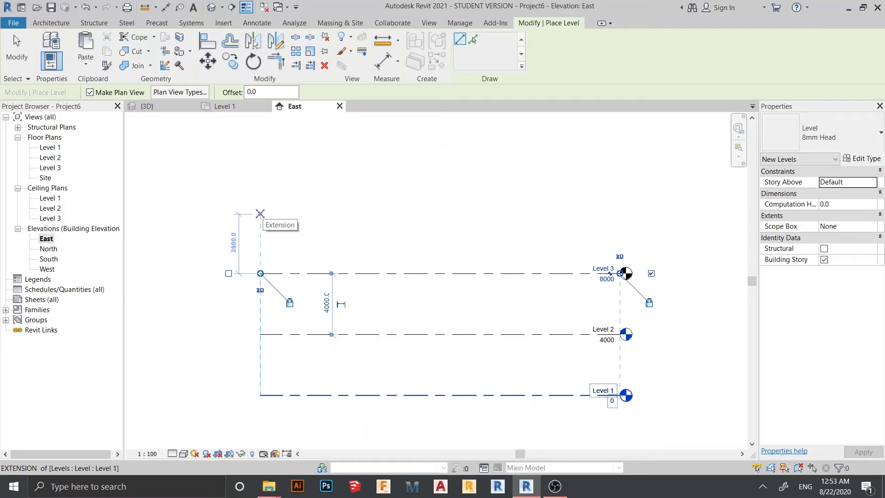
left_click(260, 212)
left_click(616, 212)
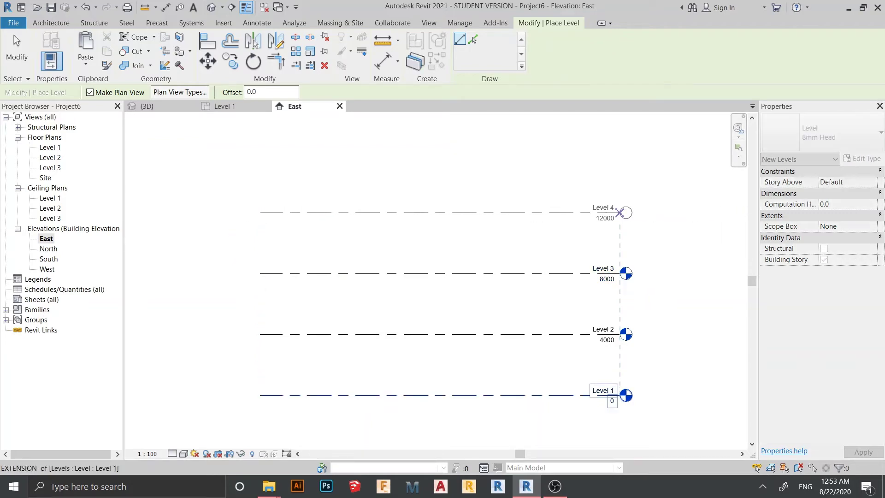
key("Escape")
key("Escape")
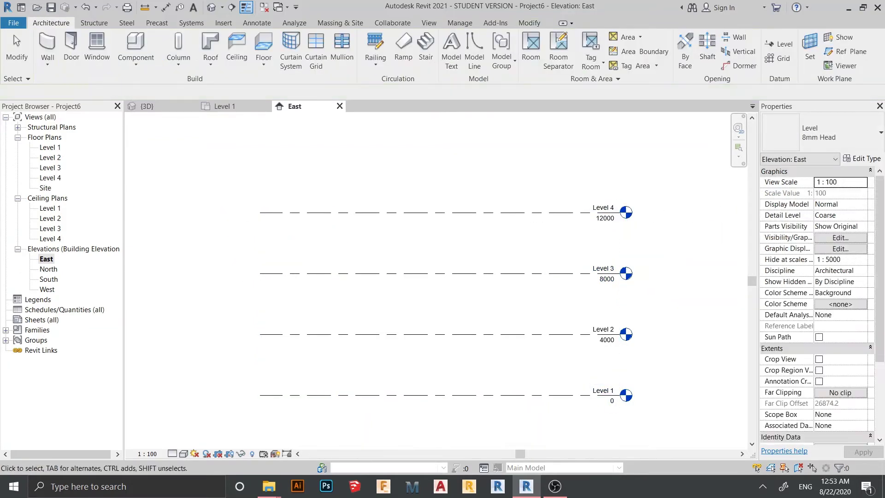
Step: Copy Levels 3 and 4 upward at 4000 spacing to create Levels 5, 6 and 7
left_click_drag(469, 298, 408, 173)
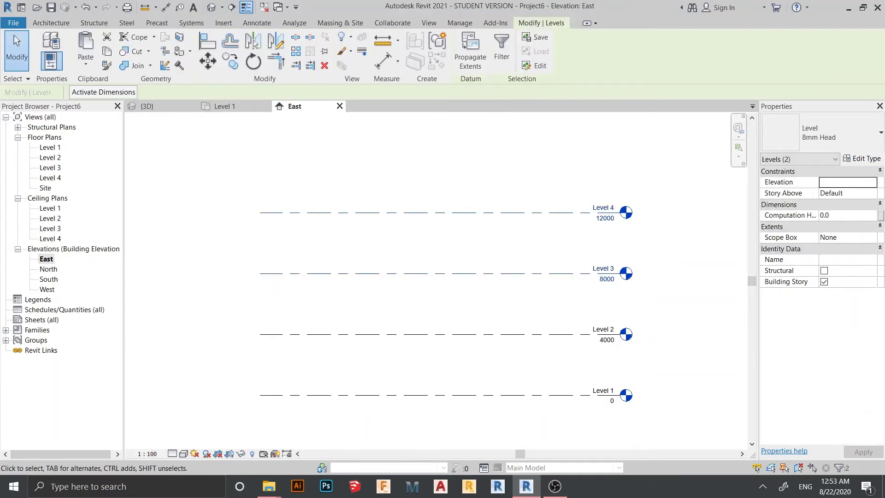
key("m")
key("v")
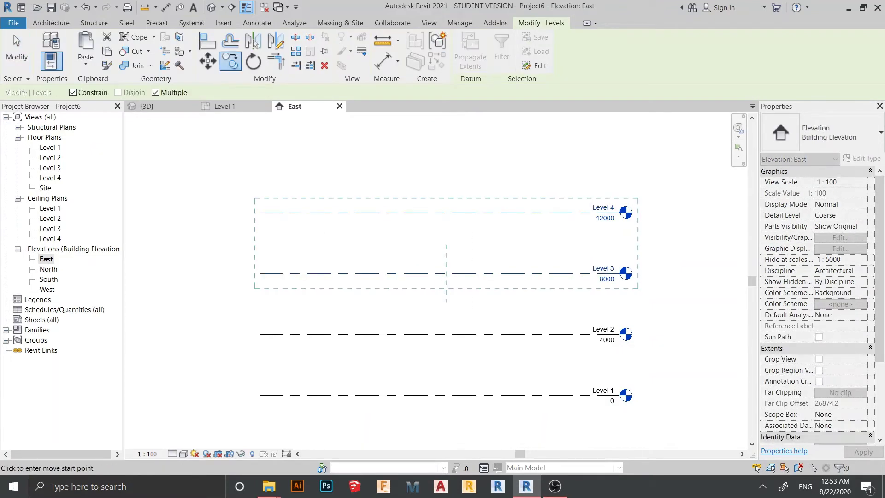
left_click(440, 334)
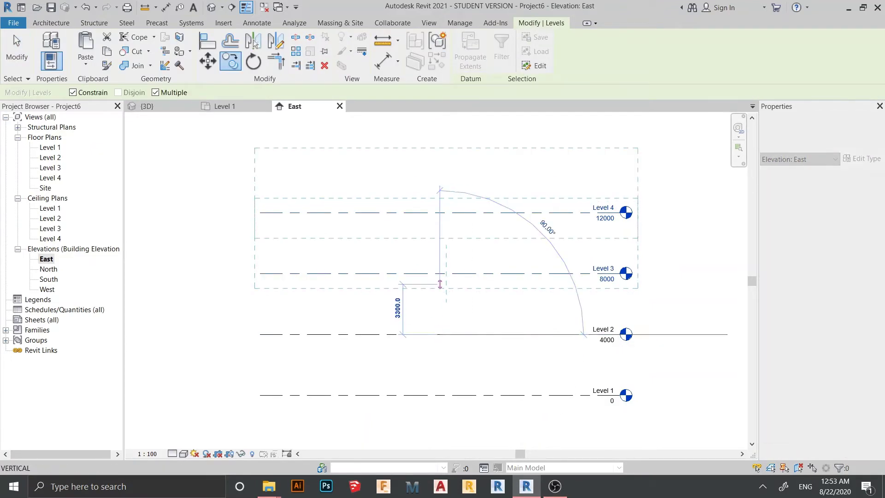
left_click(439, 212)
scroll(431, 228, "down", 1)
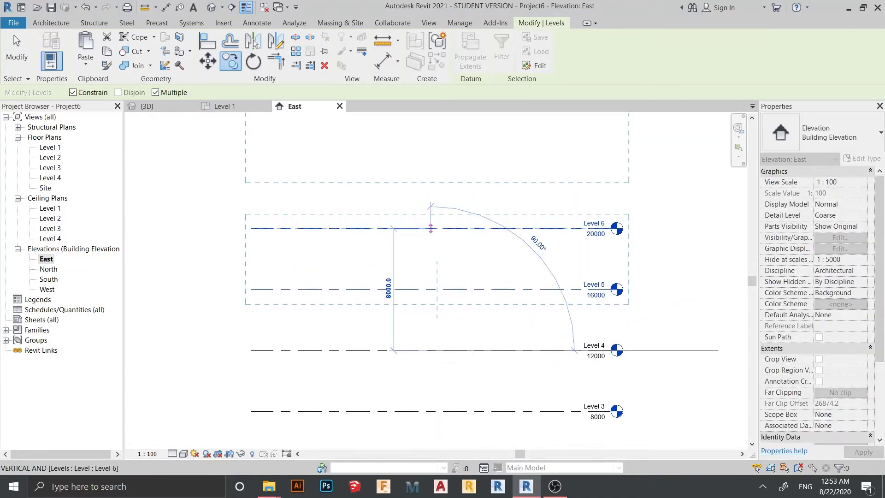
left_click(430, 228)
left_click(430, 234)
key("Escape")
scroll(431, 234, "down", 1)
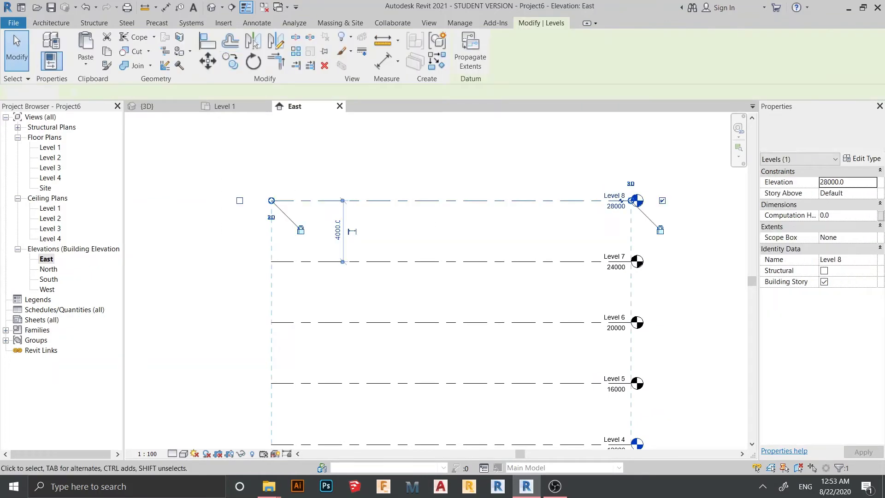
key("Escape")
middle_click_drag(615, 318, 409, 319)
scroll(380, 197, "up", 2)
middle_click_drag(415, 277, 450, 277)
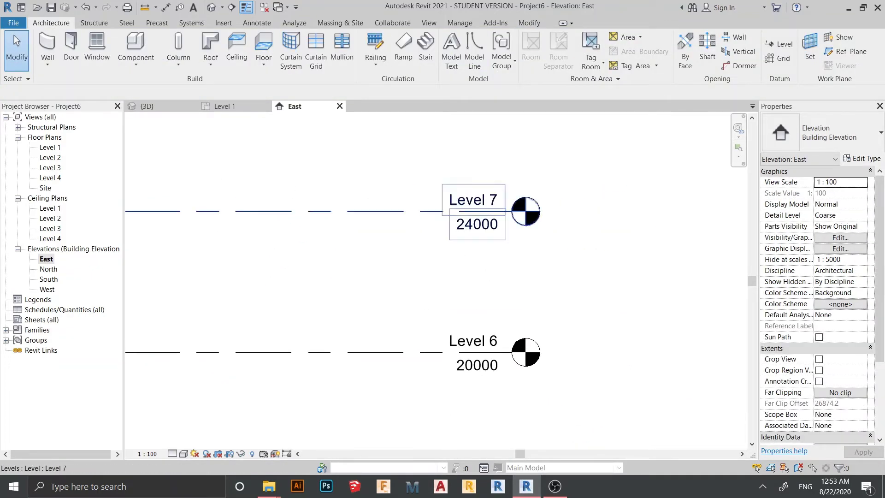
Step: Rename Level 7 to ROOF TOP, then switch to the Family8 mass window
left_click(514, 213)
type("ROOF TOP")
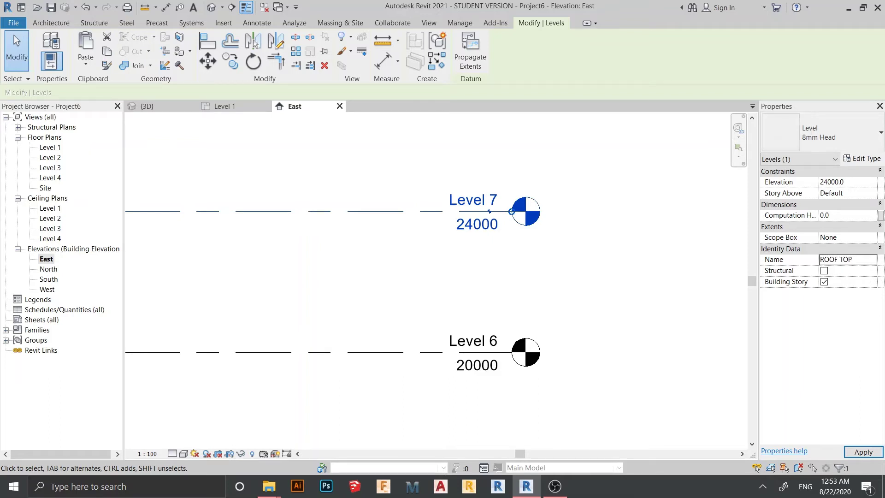
key("Return")
key("Escape")
scroll(484, 277, "down", 4)
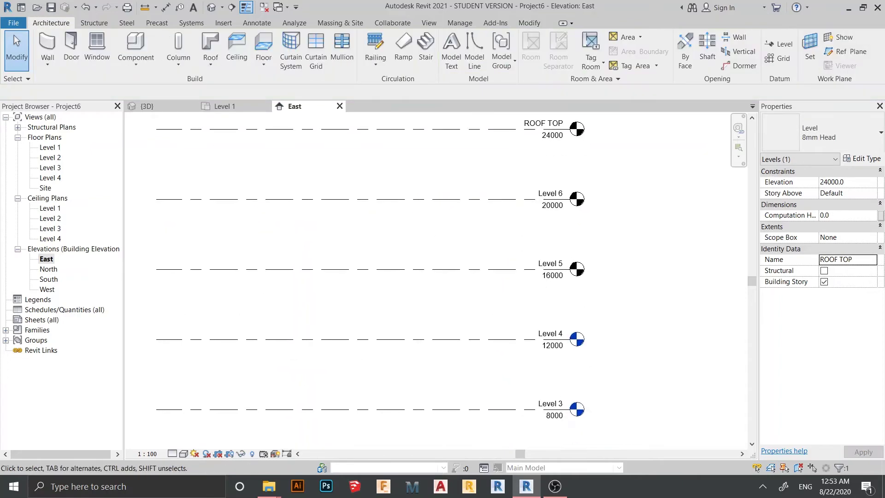
scroll(484, 277, "down", 3)
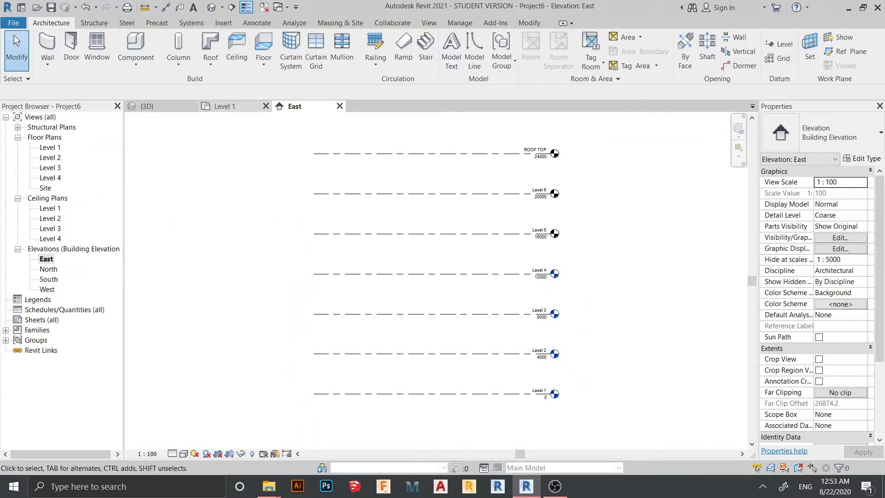
left_click(146, 106)
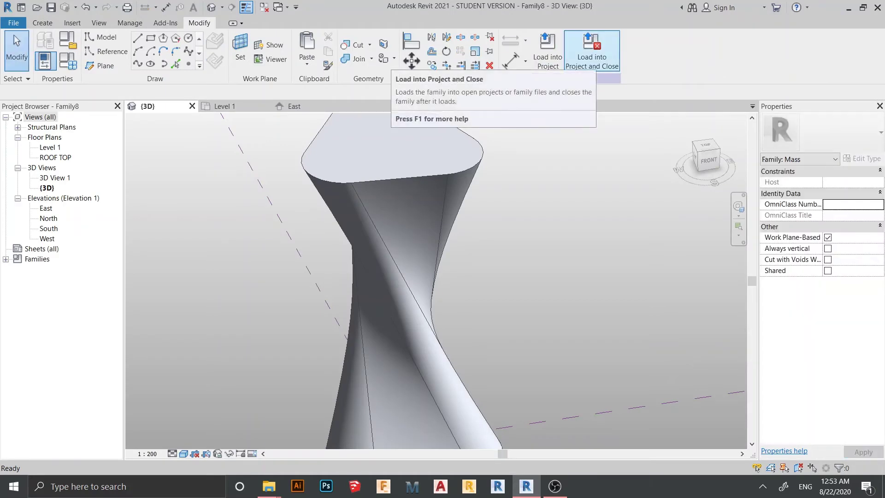
Step: Load Family8 into Project6 and close the family without saving it
left_click(592, 51)
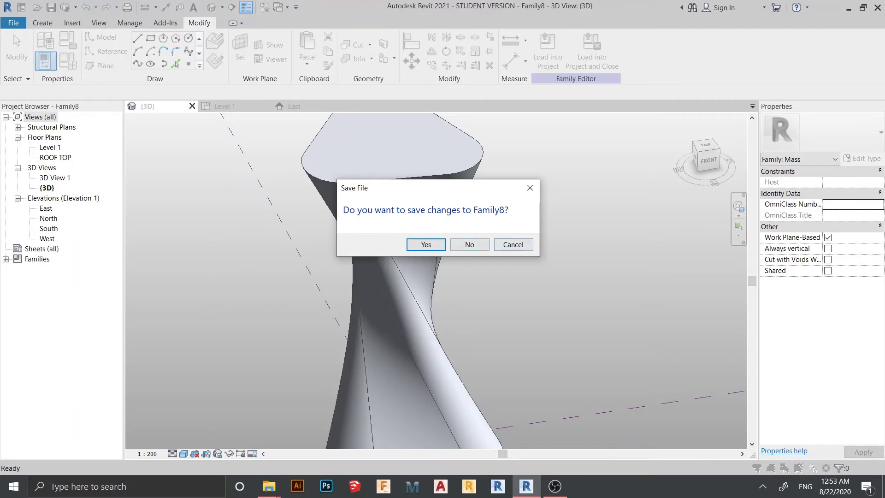
left_click(470, 245)
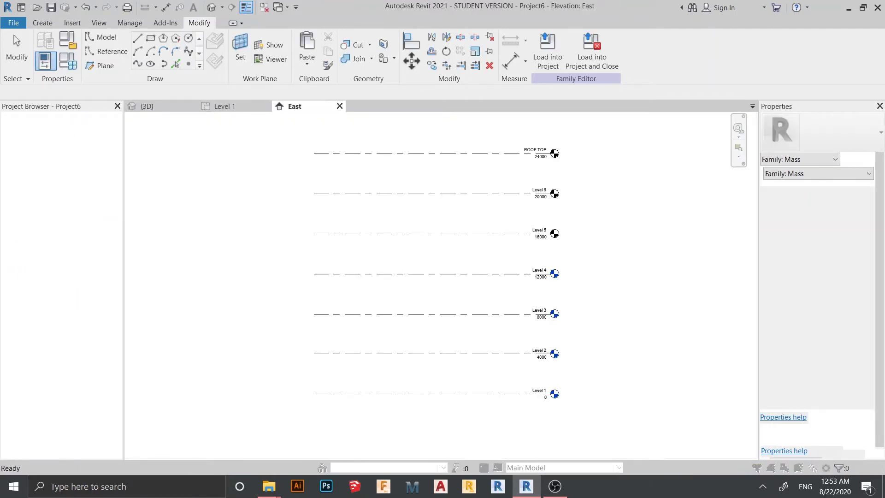
Step: Dismiss the mass visibility notice and place the twisted mass on Level 1
left_click(515, 287)
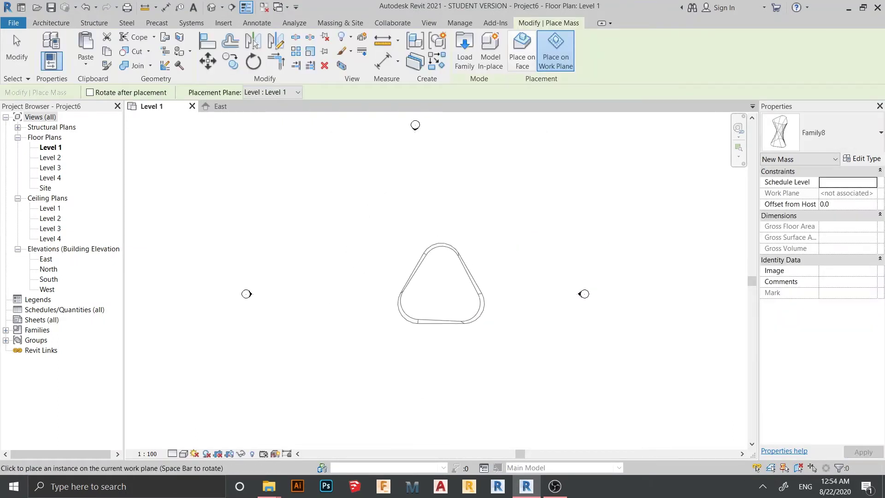
left_click(419, 287)
key("Escape")
key("Escape")
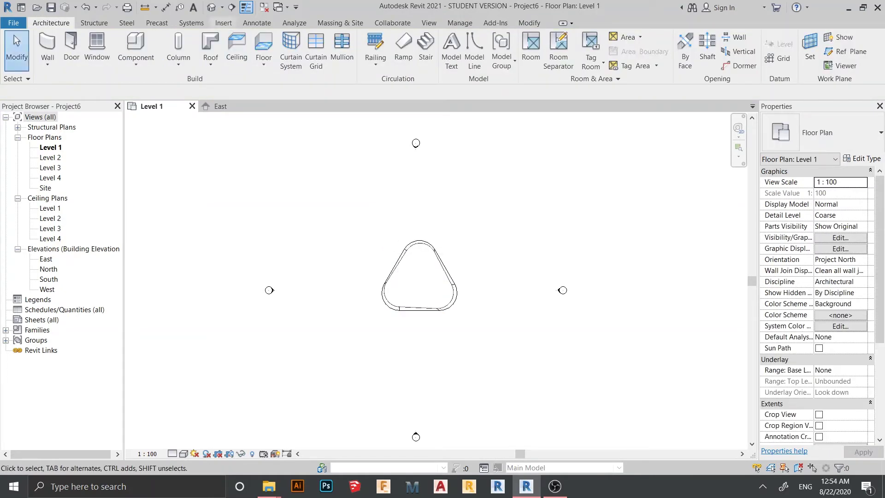
Step: View the placed mass in the default 3D view with the Consistent Colors visual style
left_click(212, 8)
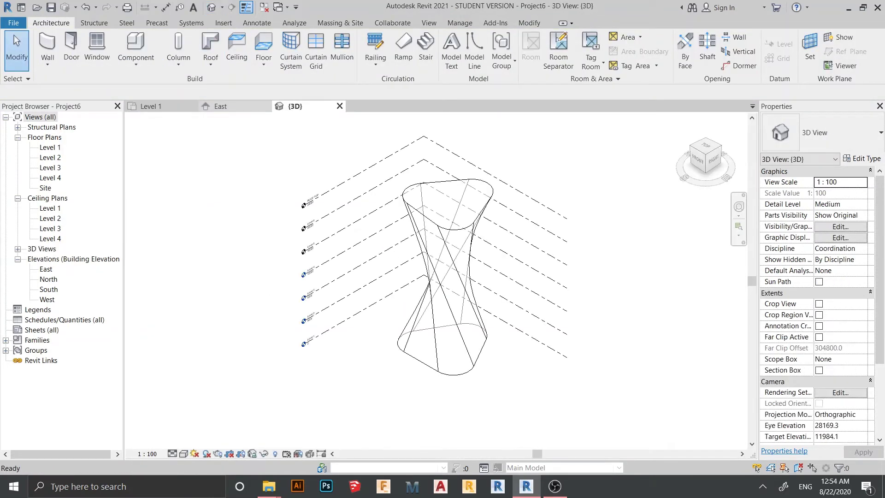
middle_click_drag(443, 277, 456, 263, "shift")
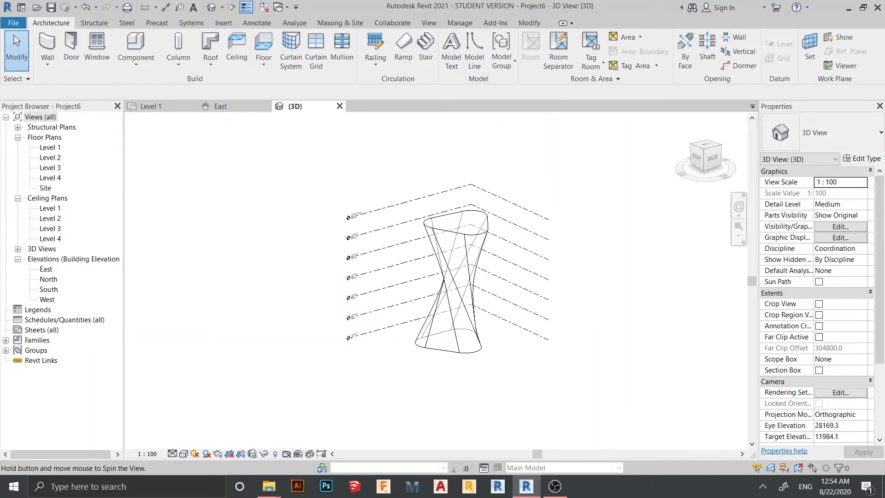
left_click(184, 454)
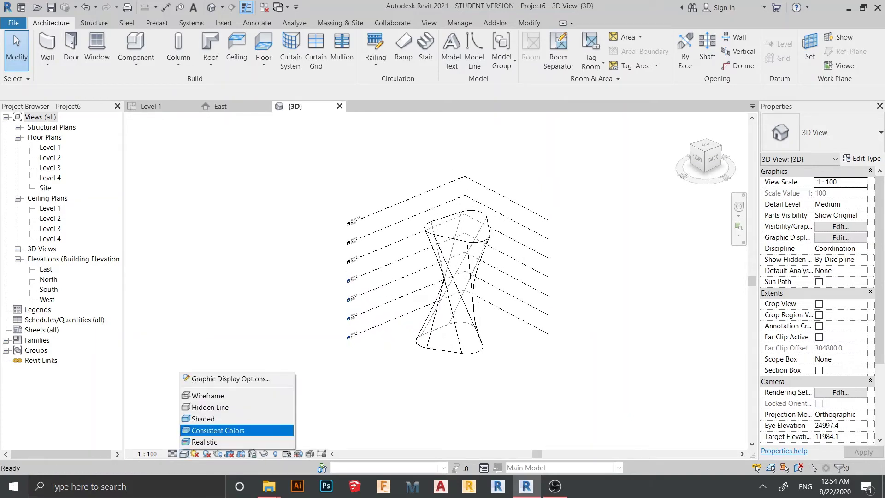
left_click(218, 430)
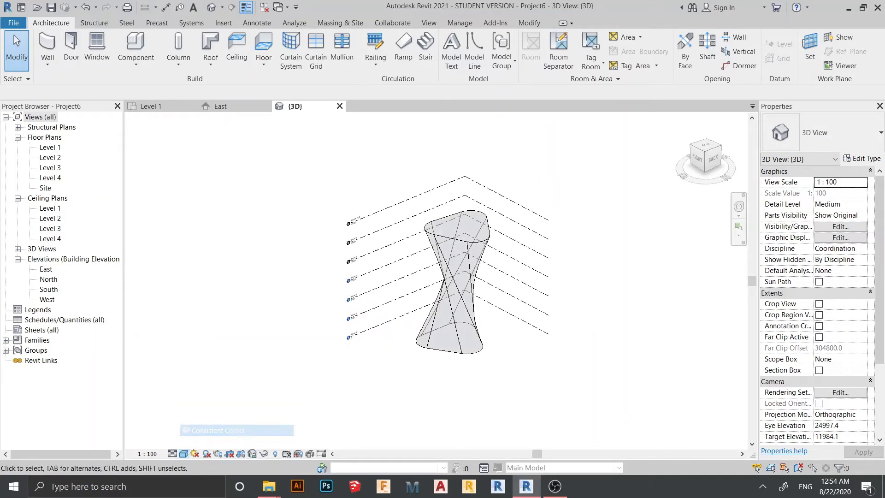
mouse_move(431, 232)
middle_mouse_down("shift")
mouse_move(442, 229)
mouse_move(415, 235)
middle_mouse_up("shift")
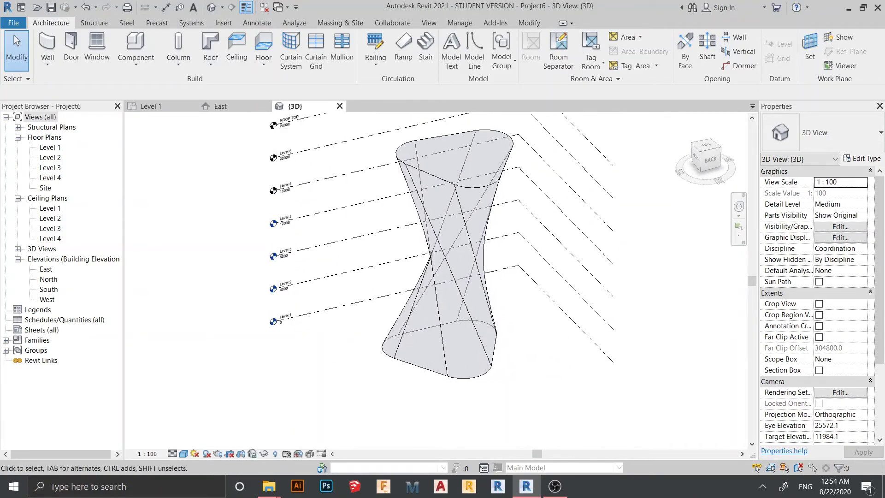
Step: Add mass floors to the twisted mass at every level through ROOF TOP
left_click(442, 238)
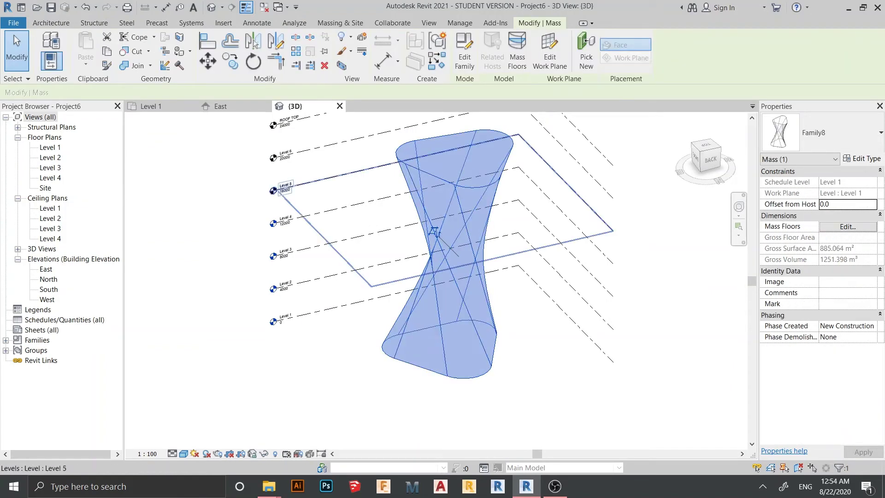
left_click(517, 52)
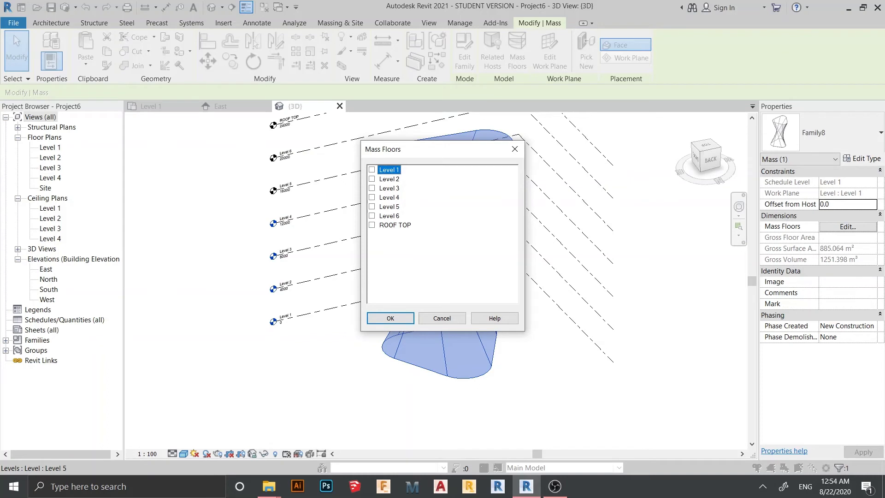
left_click(395, 225, "shift")
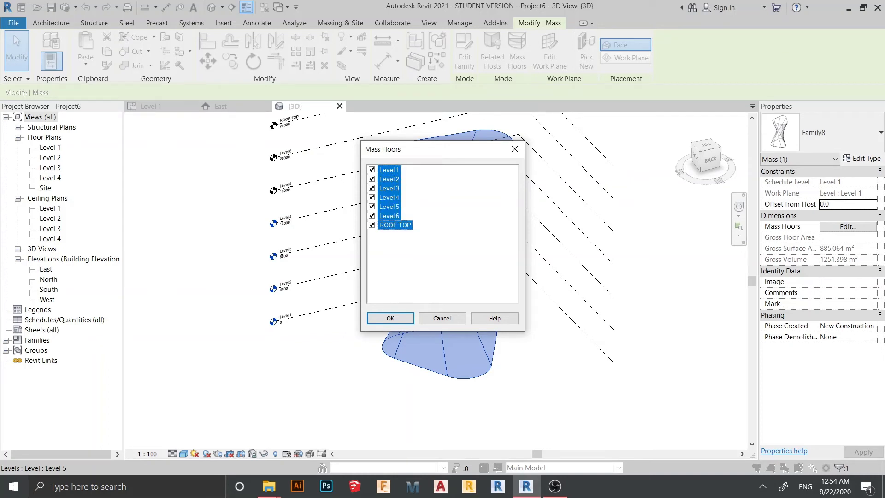
left_click(390, 319)
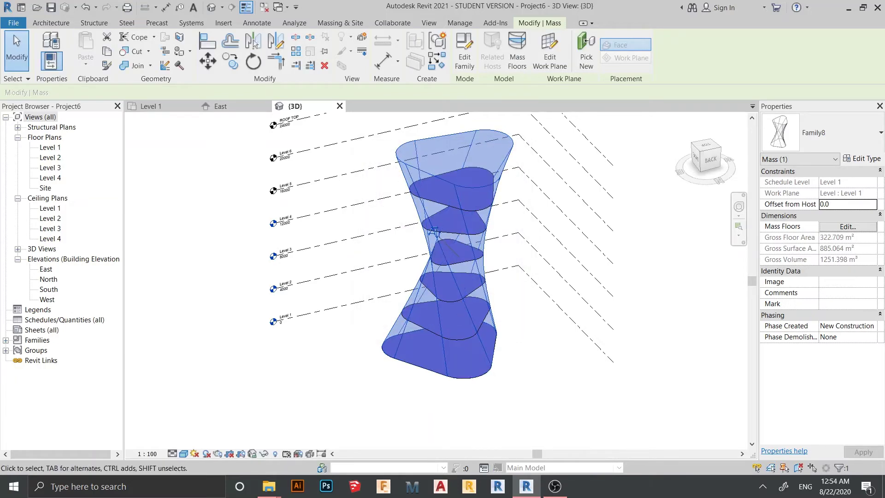
scroll(415, 242, "up", 3)
scroll(429, 264, "up", 3)
scroll(443, 263, "up", 3)
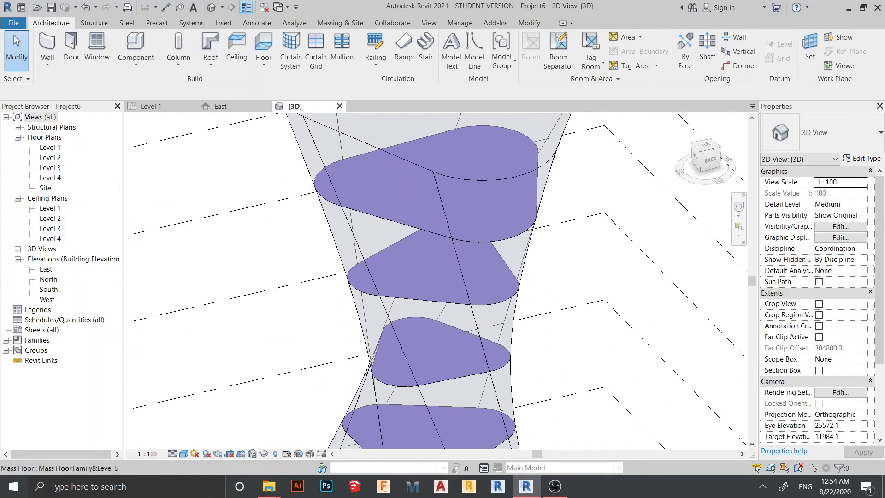
Step: Select the top mass floor and orbit the tower to review its floors and levels
middle_click_drag(443, 277, 525, 277, "shift")
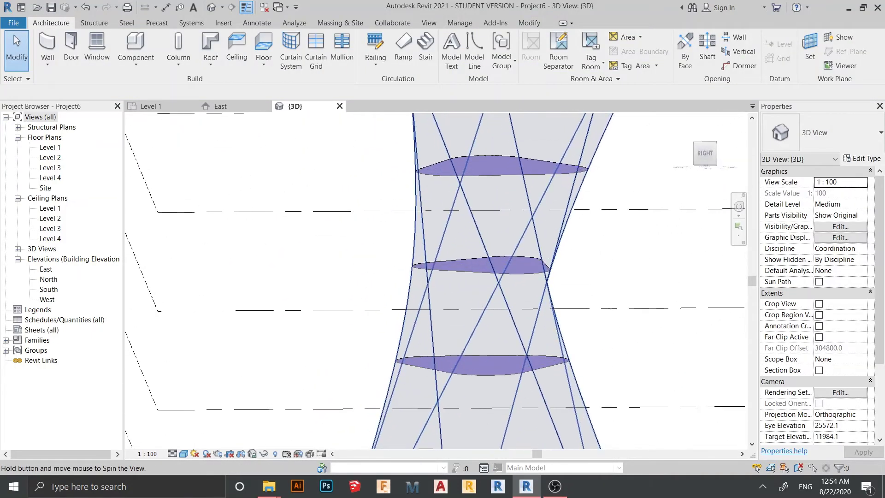
scroll(456, 277, "up", 3)
scroll(457, 277, "up", 2)
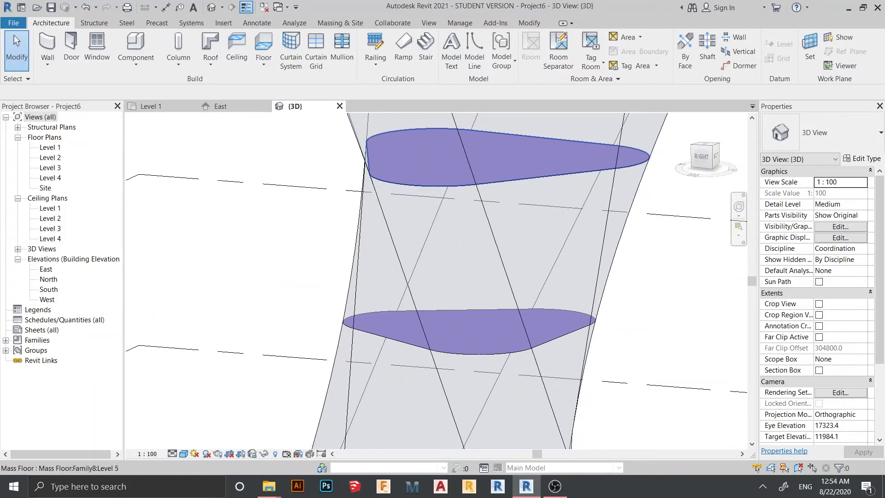
left_click(501, 176)
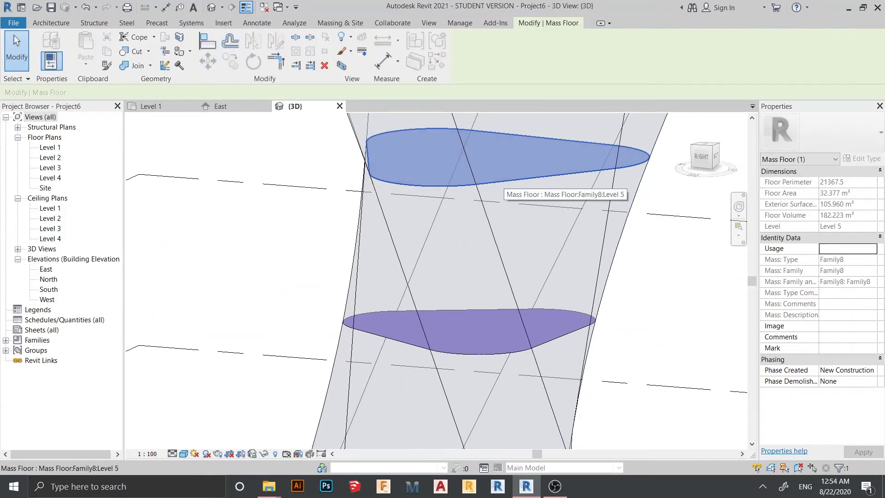
scroll(484, 277, "down", 3)
middle_click_drag(484, 277, 415, 277, "shift")
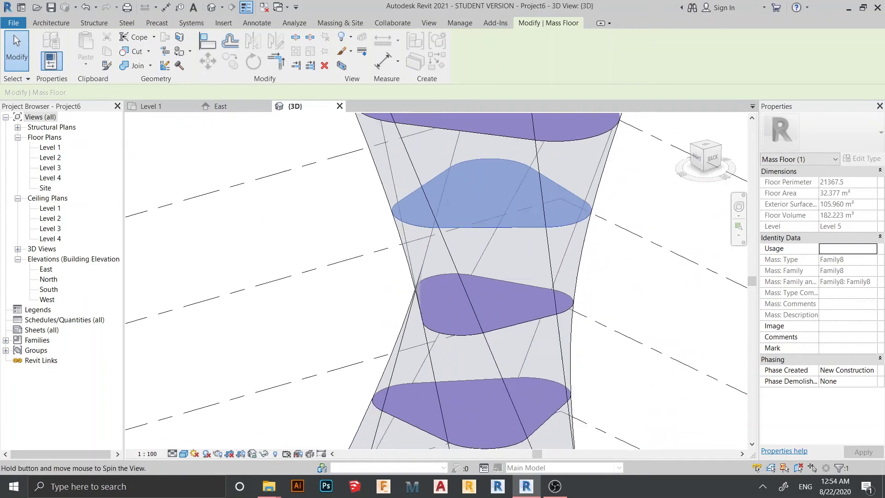
mouse_move(484, 277)
middle_mouse_down("shift")
mouse_move(429, 263)
mouse_move(415, 291)
middle_mouse_up("shift")
scroll(457, 277, "down", 2)
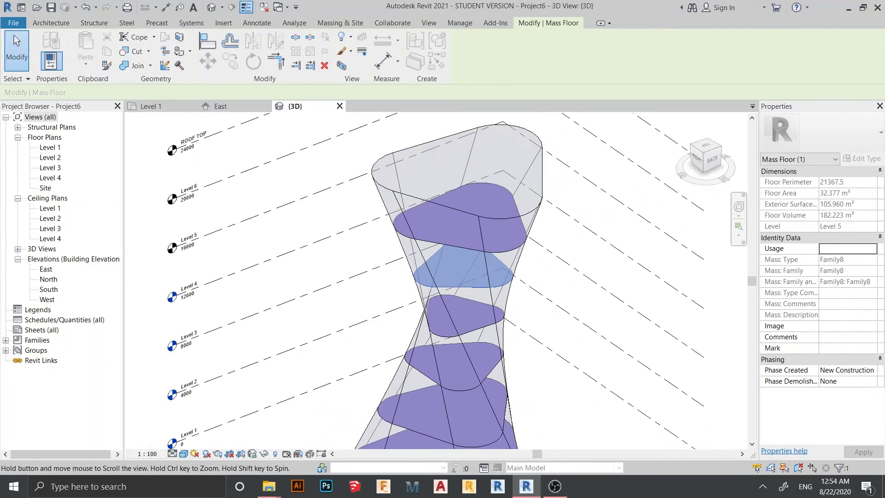
mouse_move(484, 277)
middle_mouse_down("shift")
mouse_move(429, 277)
mouse_move(388, 263)
middle_mouse_up("shift")
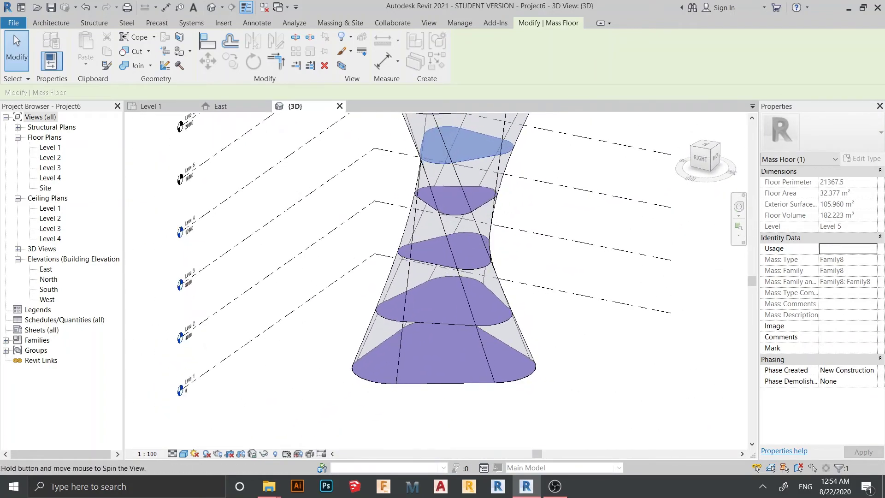
mouse_move(484, 277)
middle_mouse_down("shift")
mouse_move(401, 277)
mouse_move(470, 263)
mouse_move(484, 276)
mouse_move(442, 270)
mouse_move(456, 264)
mouse_move(457, 291)
mouse_move(443, 305)
middle_mouse_up("shift")
scroll(443, 277, "down", 3)
scroll(484, 277, "up", 3)
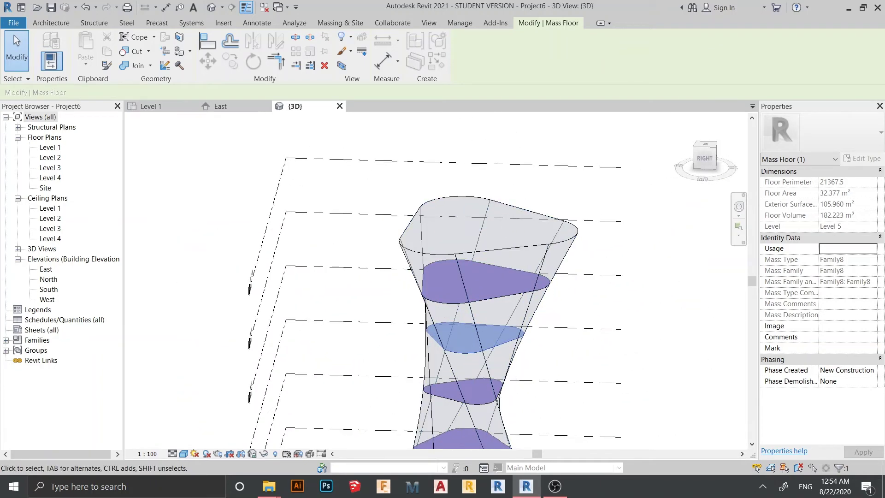
Step: Create a Roof by Face on the tower's top face and orbit to view it
left_click(340, 23)
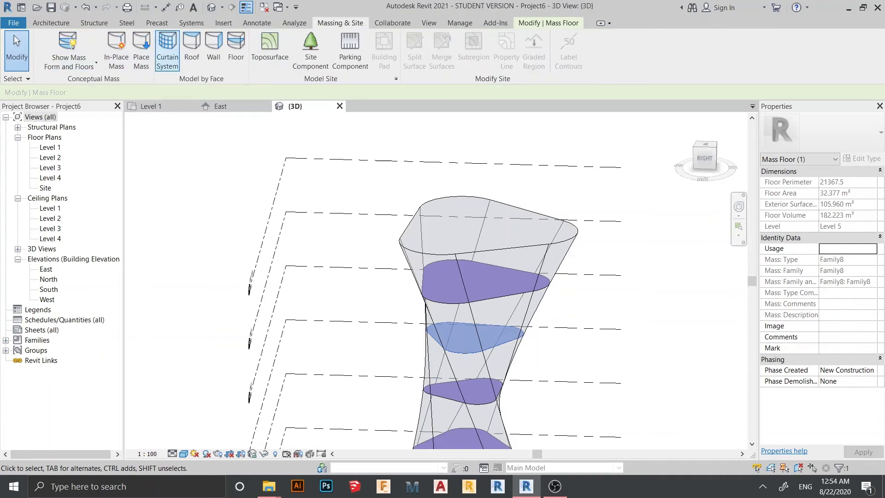
left_click(192, 52)
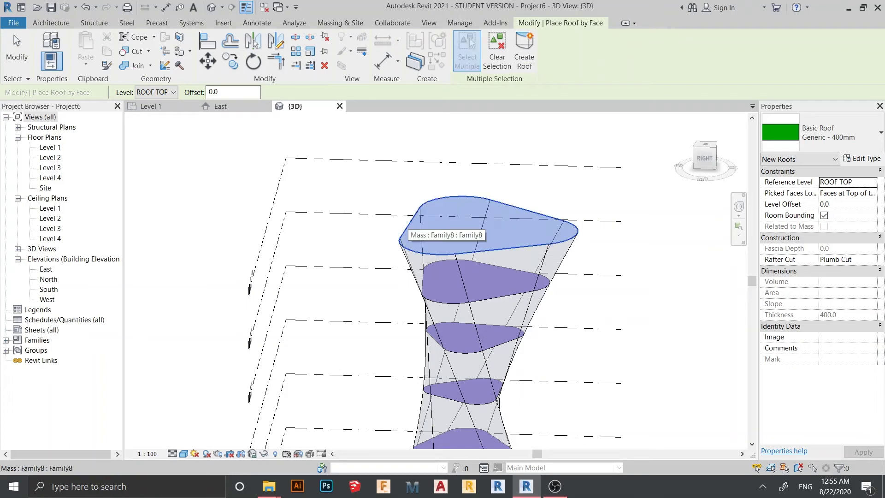
left_click(415, 223)
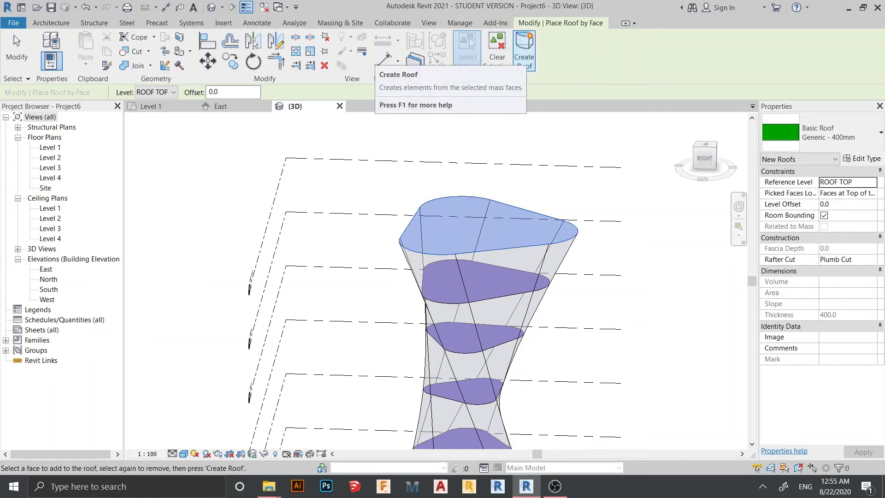
left_click(524, 52)
key("Escape")
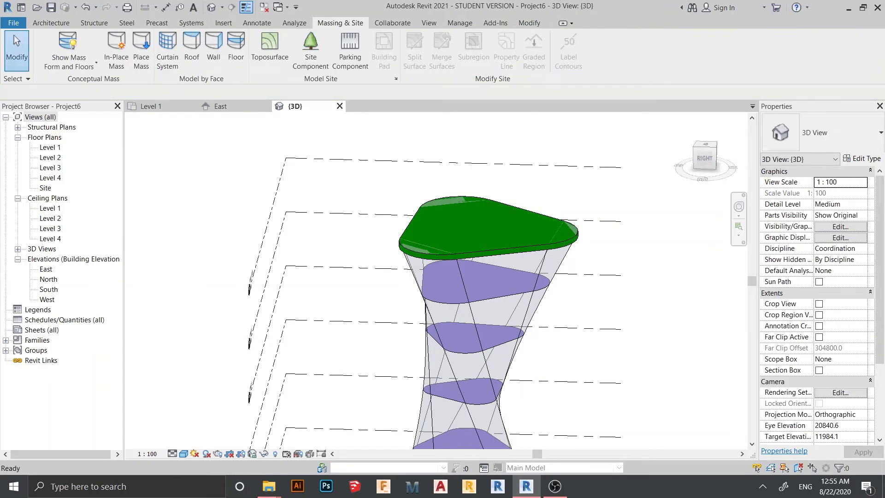
mouse_move(471, 291)
middle_mouse_down("shift")
mouse_move(457, 249)
mouse_move(415, 248)
mouse_move(415, 263)
middle_mouse_up("shift")
scroll(457, 263, "up", 3)
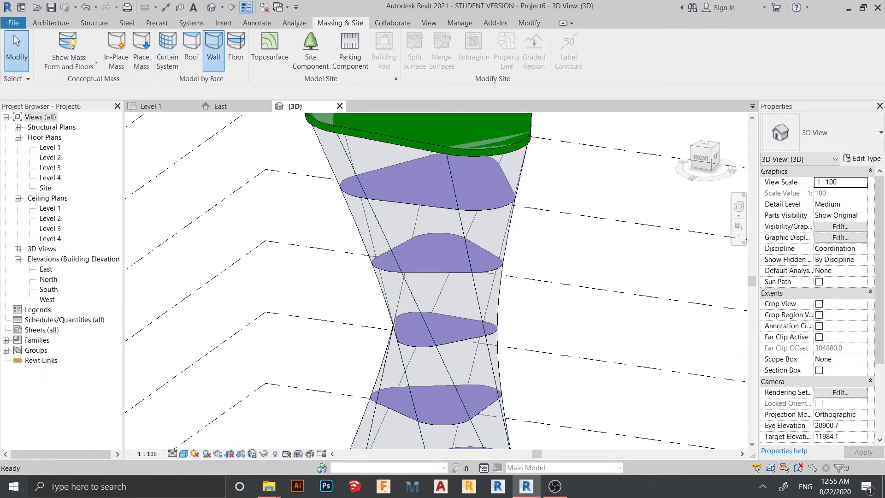
Step: Place Generic 200mm walls by face on the twisting mass faces and orbit to check them
left_click(214, 52)
scroll(415, 276, "up", 2)
middle_click_drag(387, 276, 442, 277, "shift")
left_click(387, 128)
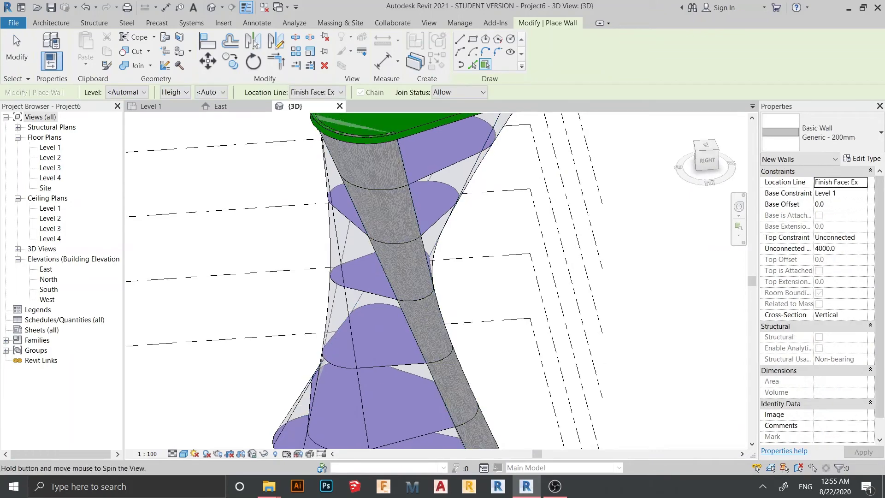
middle_click_drag(387, 277, 484, 277, "shift")
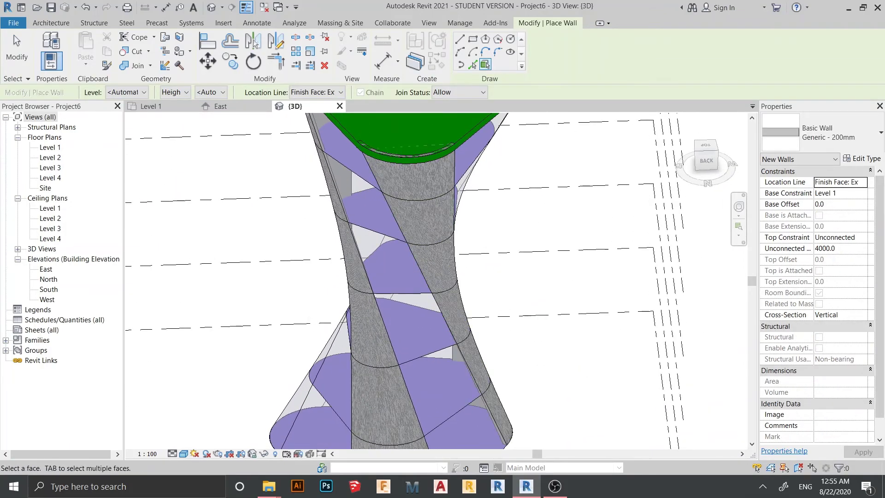
middle_click_drag(387, 276, 470, 236, "shift")
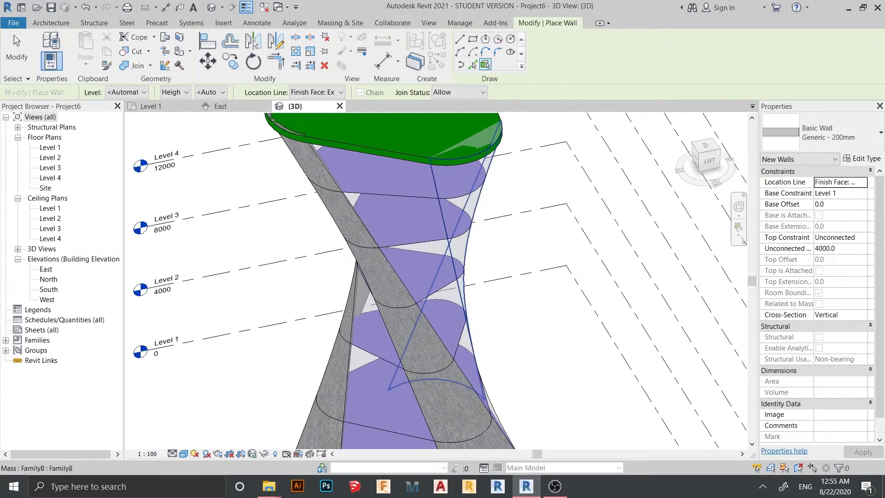
key("Escape")
scroll(387, 277, "down", 3)
middle_click_drag(387, 277, 387, 207, "shift")
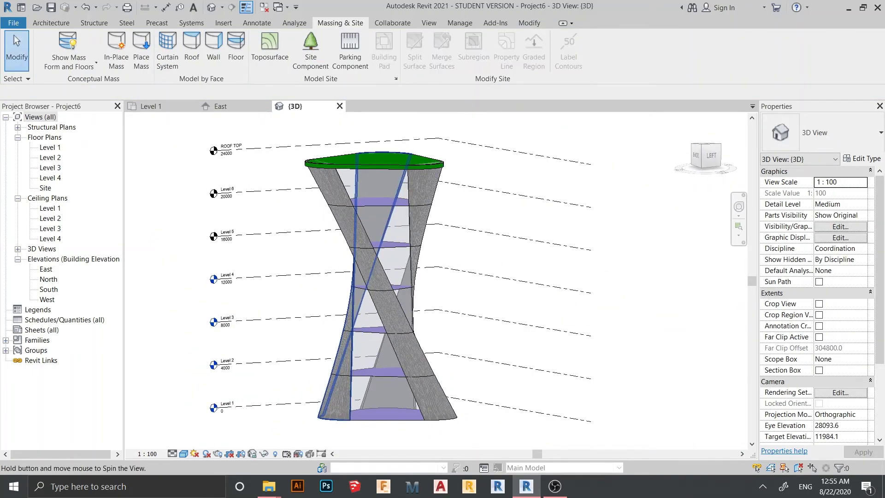
middle_click_drag(388, 277, 388, 305, "shift")
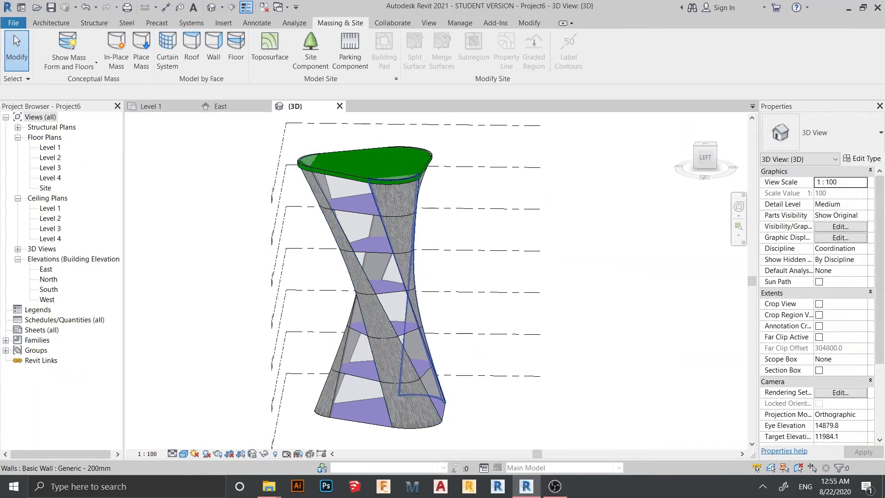
scroll(373, 208, "up", 3)
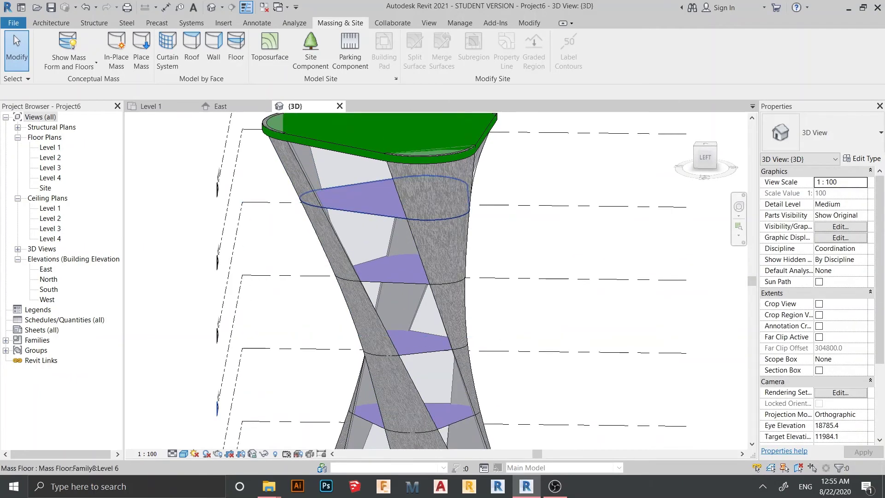
middle_click_drag(387, 277, 346, 305, "shift")
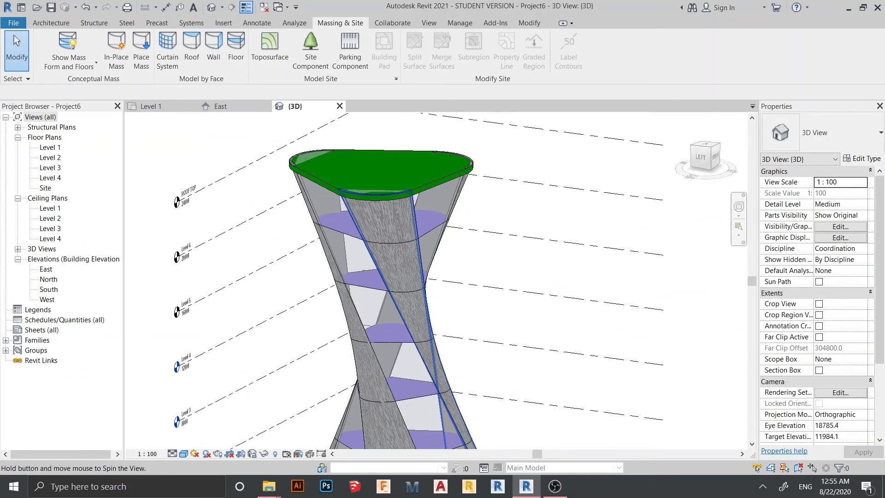
mouse_move(387, 276)
middle_mouse_down("shift")
mouse_move(429, 263)
mouse_move(415, 297)
mouse_move(429, 263)
middle_mouse_up("shift")
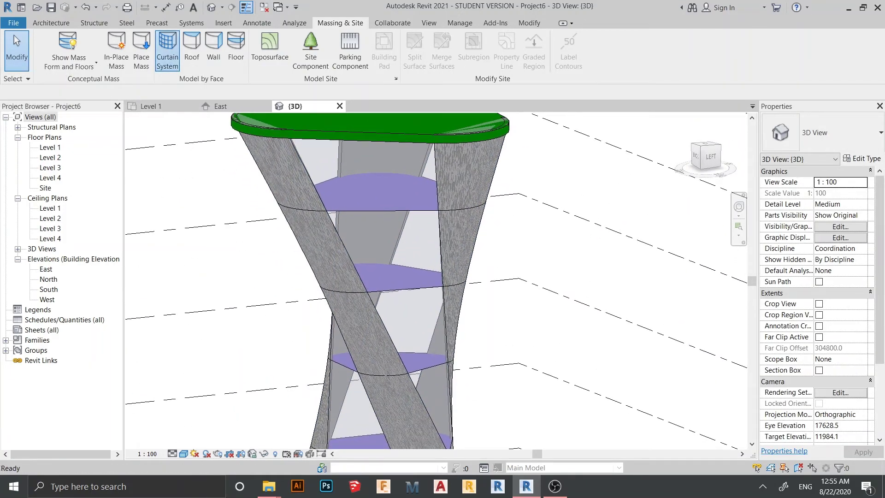
Step: Start a Curtain System by Face and pick the tower's gap faces while orbiting
left_click(168, 55)
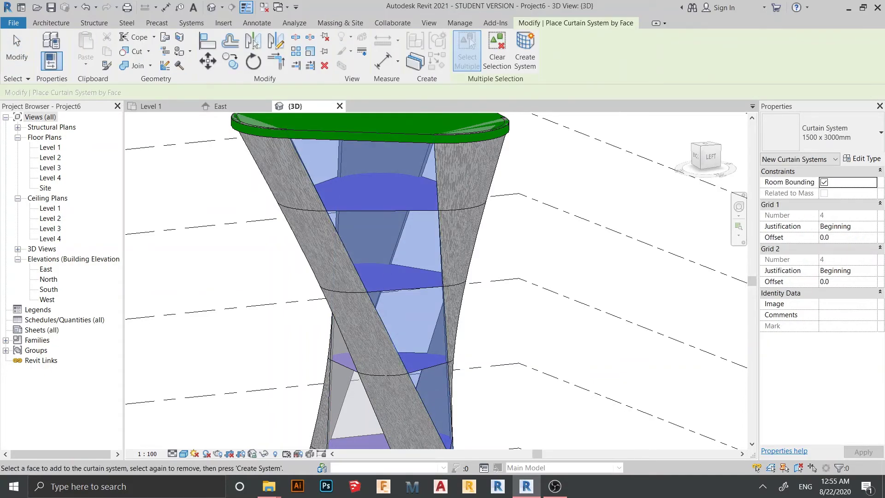
middle_click_drag(387, 277, 443, 277, "shift")
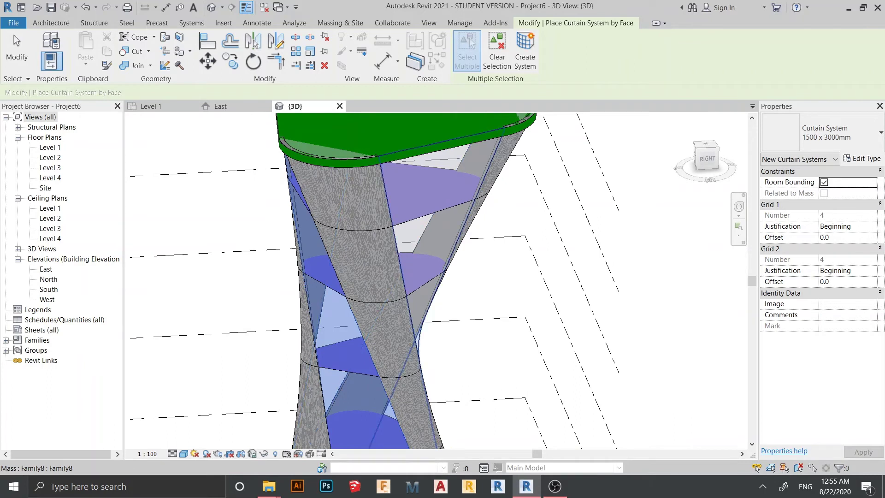
left_click(428, 277)
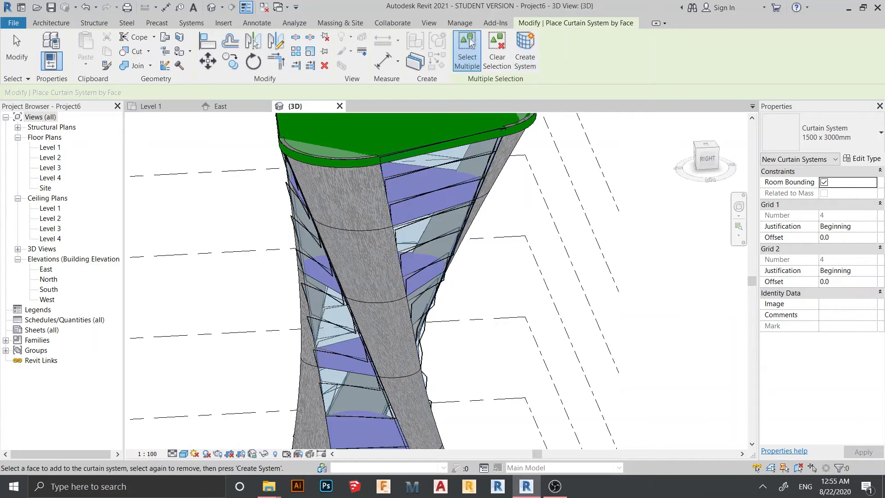
scroll(387, 242, "up", 3)
scroll(387, 241, "up", 3)
middle_click_drag(415, 277, 457, 262, "shift")
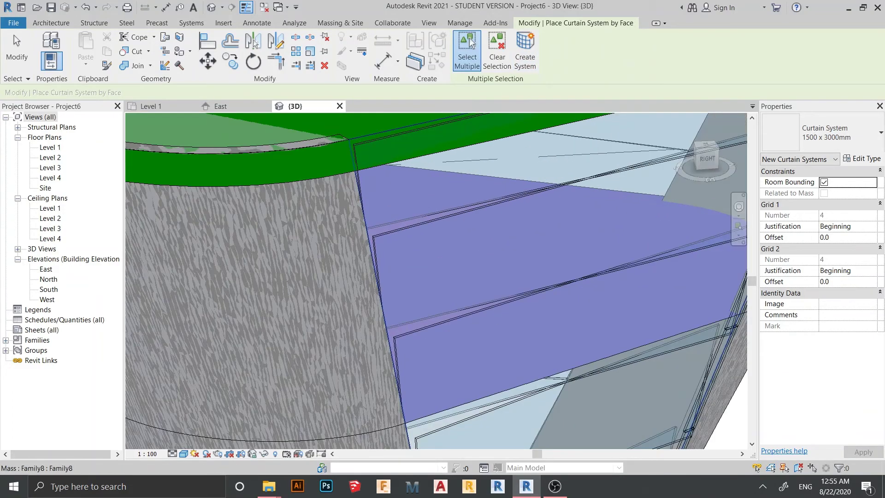
scroll(415, 276, "down", 5)
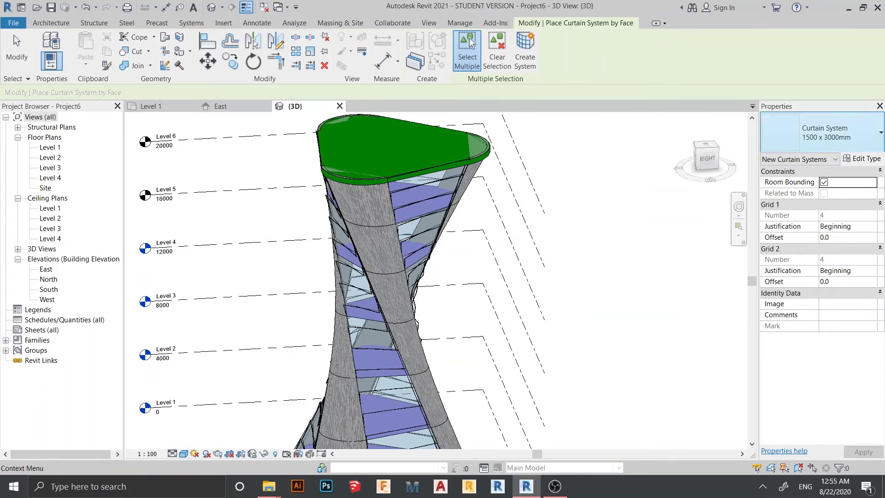
Step: Open the 1500 x 3000mm curtain system type properties and keep Grid 1 at Fixed Distance
left_click(862, 158)
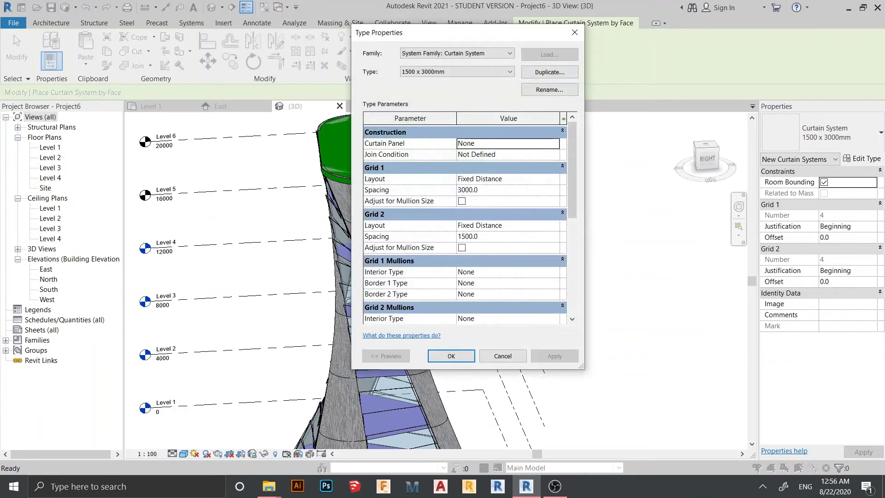
left_click_drag(450, 33, 412, 36)
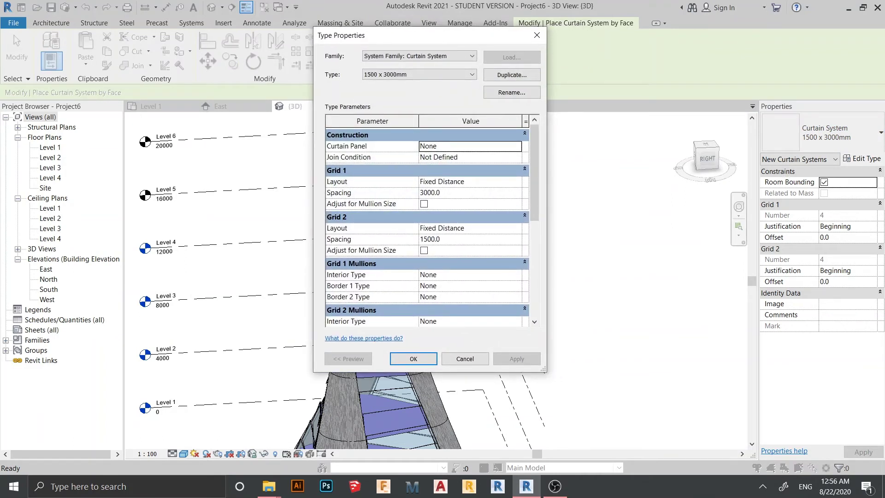
left_click(516, 181)
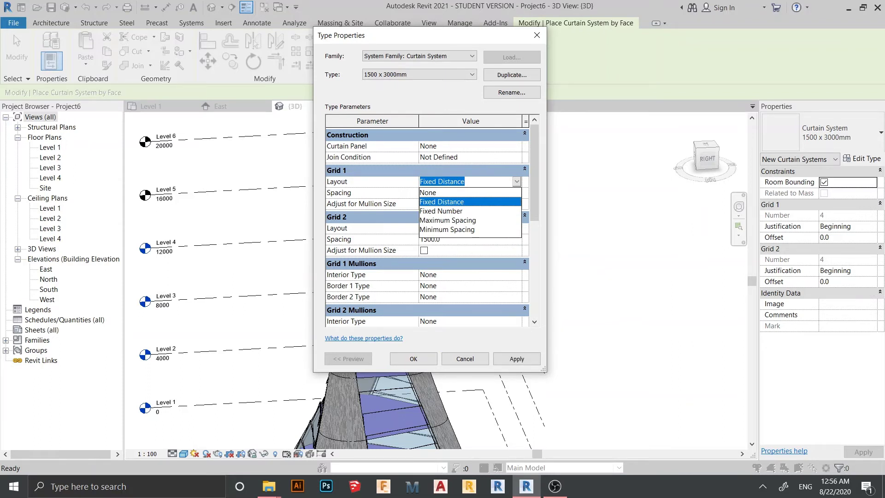
left_click(449, 200)
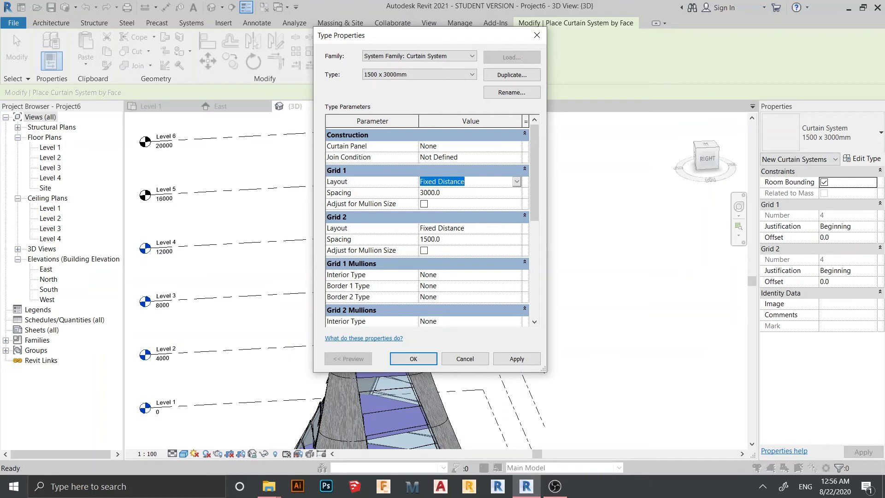
scroll(429, 228, "down", 1)
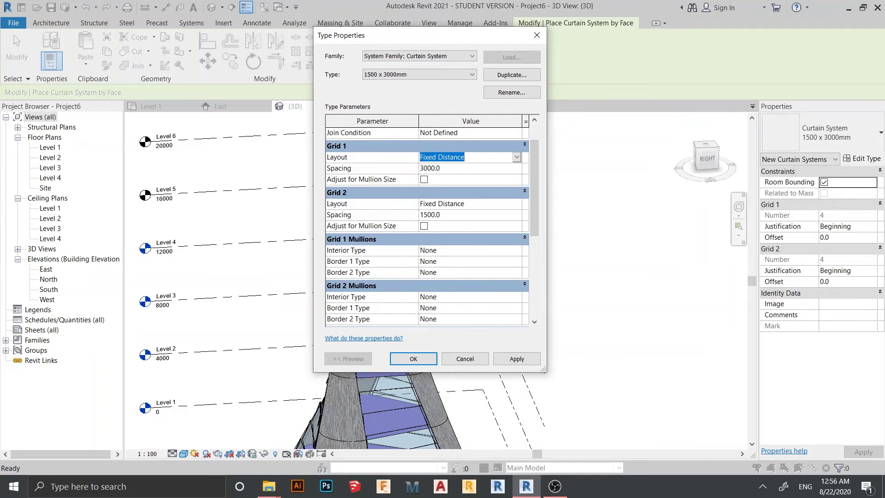
Step: Set Grid 1 interior and both border mullions to Circular Mullion 50mm Radius
left_click(517, 250)
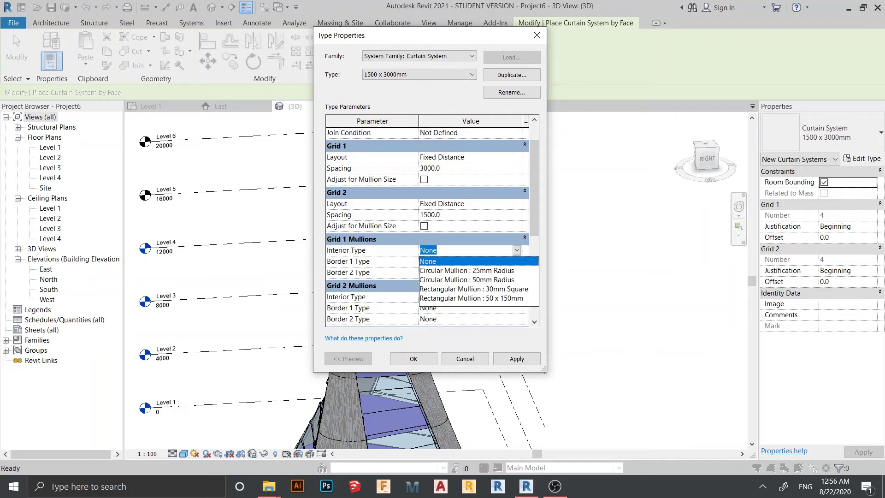
left_click(467, 279)
left_click(516, 261)
left_click(467, 302)
left_click(517, 271)
left_click(466, 302)
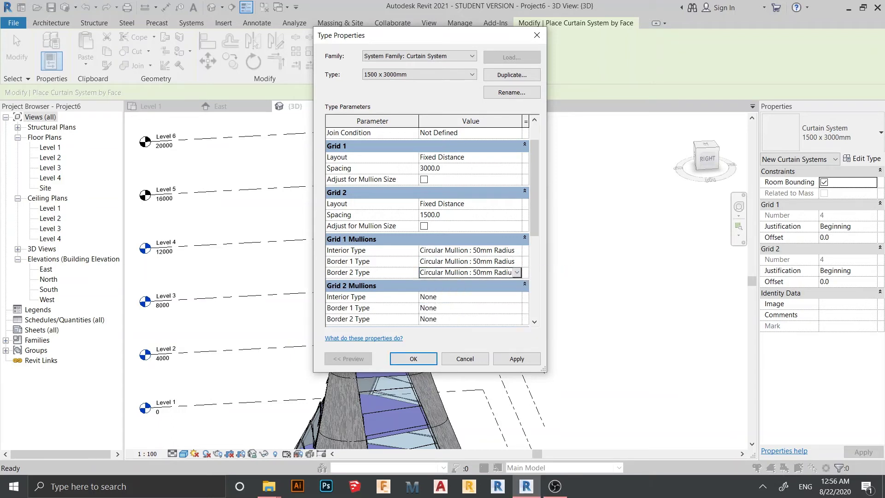
Step: Set Grid 2 interior and border mullions to 50mm circular, apply, and dismiss the warning
left_click(517, 296)
left_click(466, 325)
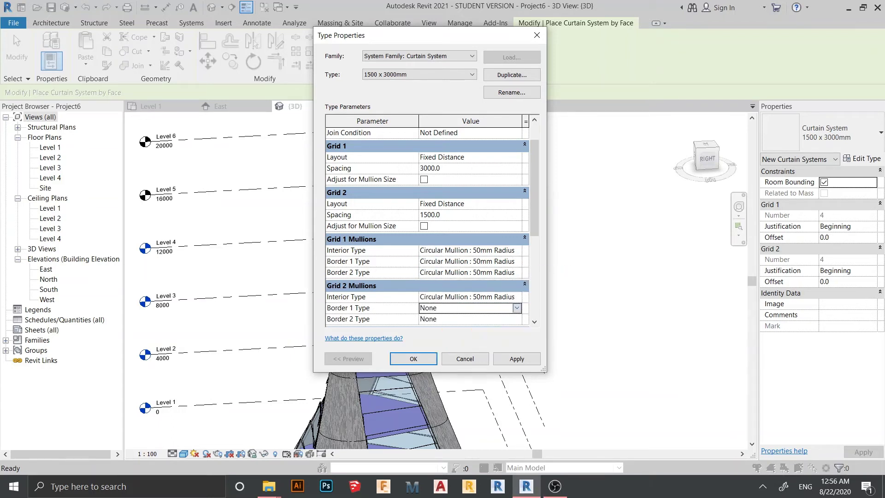
left_click(517, 307)
left_click(466, 337)
left_click(516, 319)
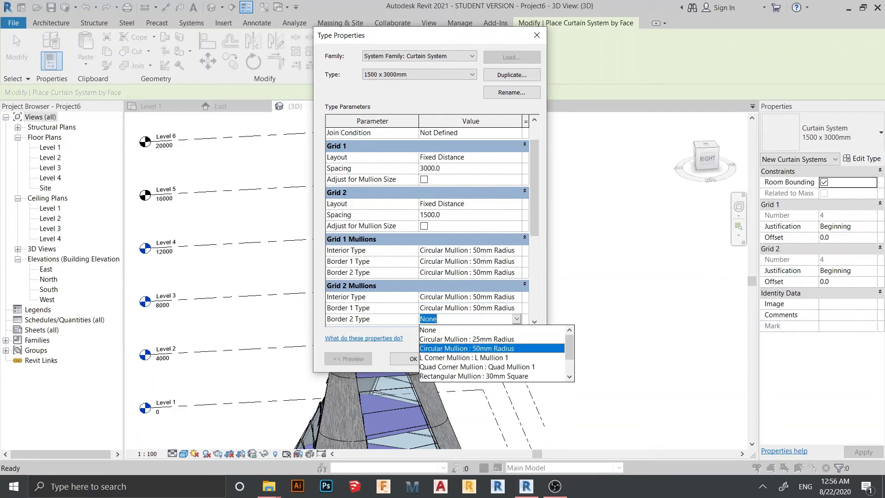
left_click(467, 348)
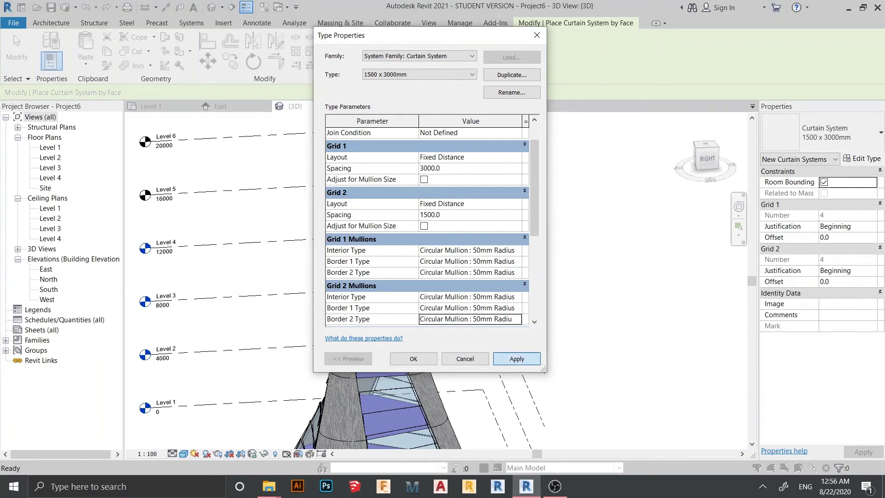
left_click(517, 359)
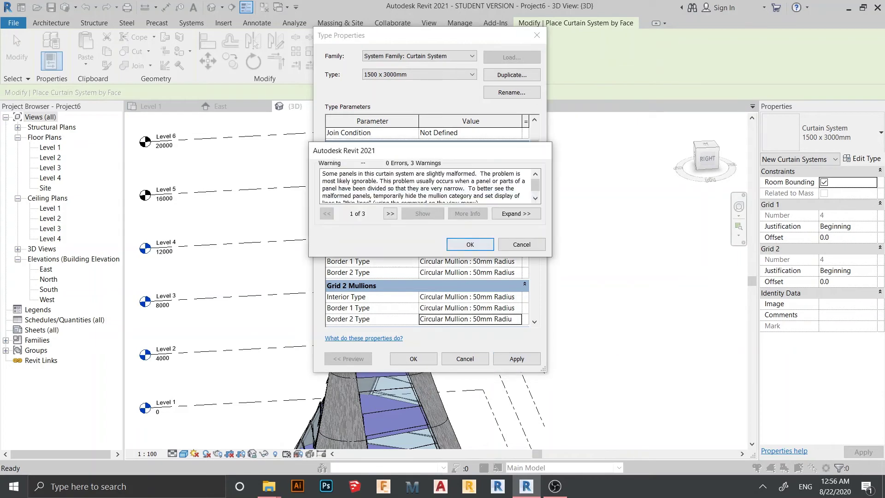
left_click(470, 243)
Step: Confirm the curtain system type changes, exit placement, and orbit toward the tower top
left_click(414, 359)
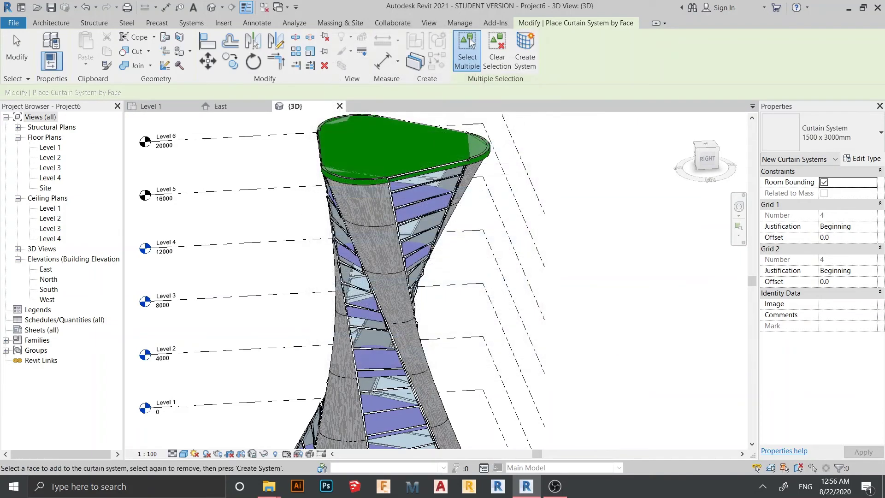
key("Escape")
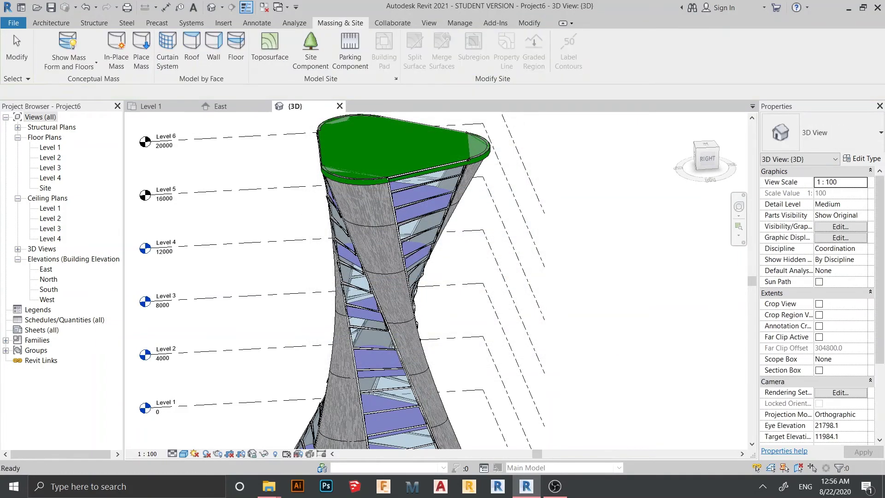
middle_click_drag(415, 276, 484, 277, "shift")
middle_click_drag(415, 276, 484, 276, "shift")
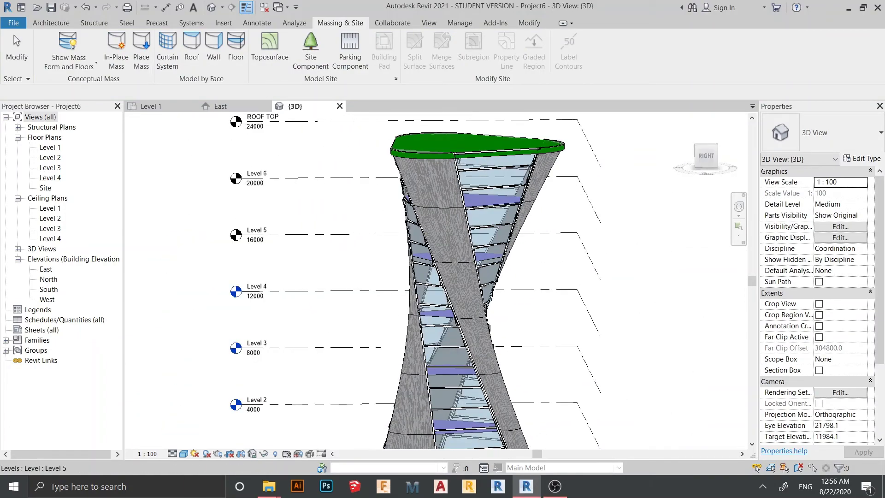
scroll(380, 276, "up", 4)
scroll(380, 277, "up", 3)
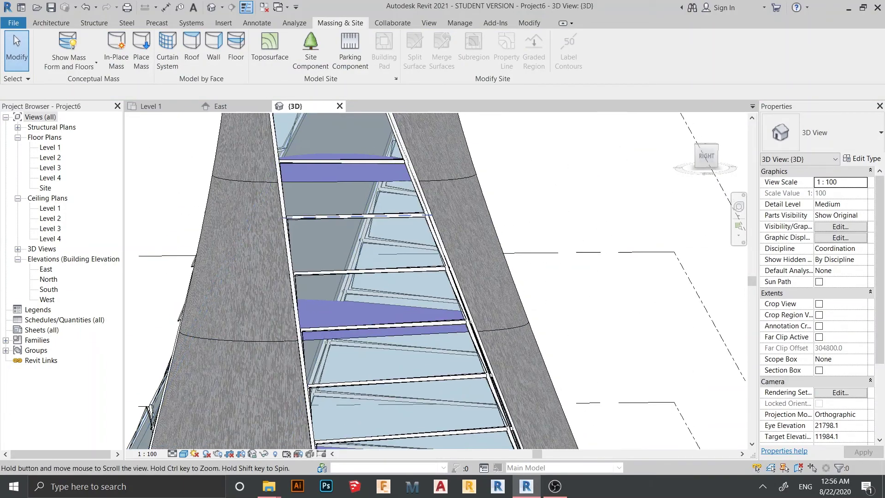
middle_click_drag(381, 311, 380, 208)
mouse_move(380, 242)
middle_mouse_down()
mouse_move(387, 283)
mouse_move(450, 277)
mouse_move(484, 290)
middle_mouse_up()
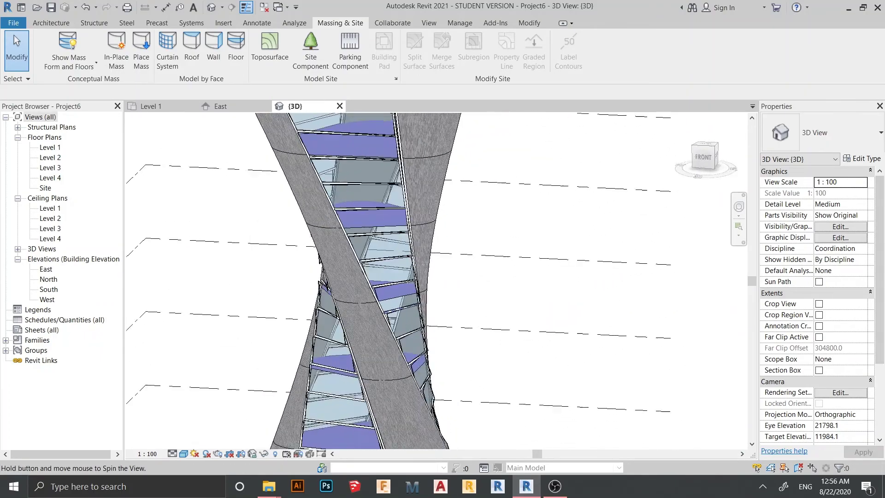
scroll(415, 277, "down", 3)
scroll(387, 228, "up", 3)
scroll(387, 229, "up", 2)
middle_click_drag(388, 243, 401, 221, "shift")
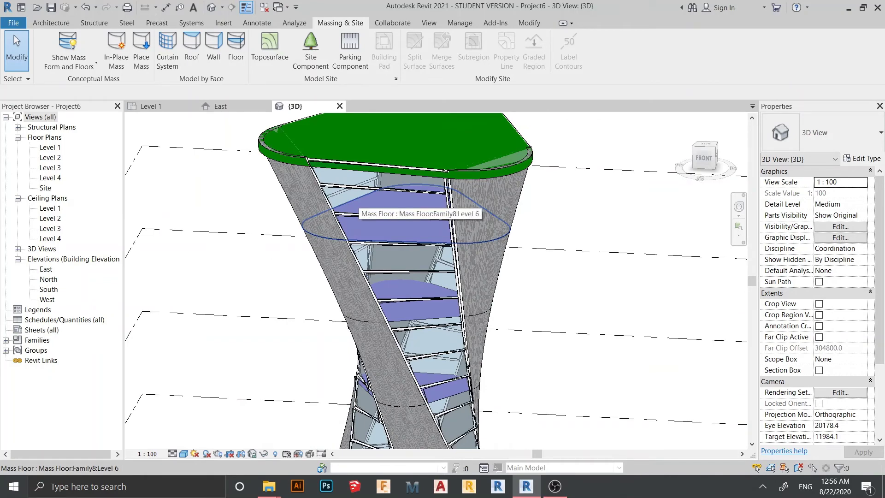
scroll(446, 171, "up", 2)
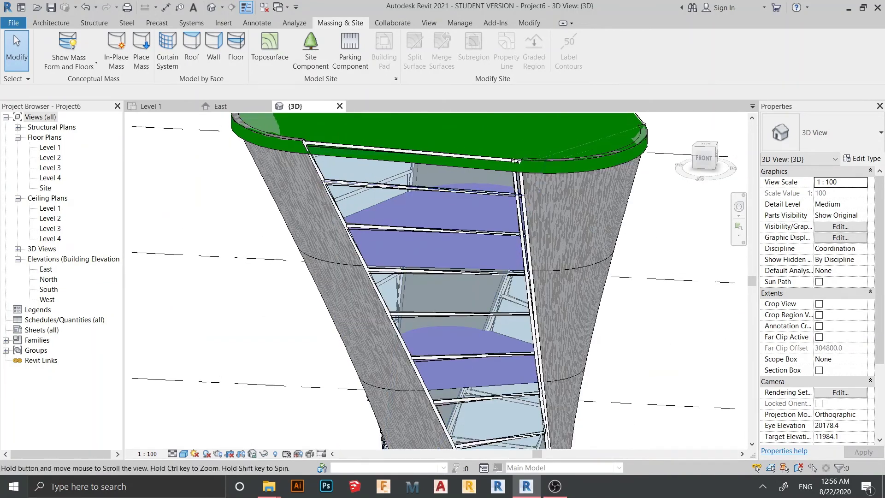
scroll(516, 156, "down", 3)
Step: Inspect the twisted waist, base, and green roof from several close-up angles
mouse_move(484, 242)
middle_mouse_down("shift")
mouse_move(415, 277)
mouse_move(452, 256)
middle_mouse_up("shift")
middle_click_drag(457, 325, 436, 180)
mouse_move(443, 277)
middle_mouse_down("shift")
mouse_move(449, 187)
mouse_move(450, 346)
middle_mouse_up("shift")
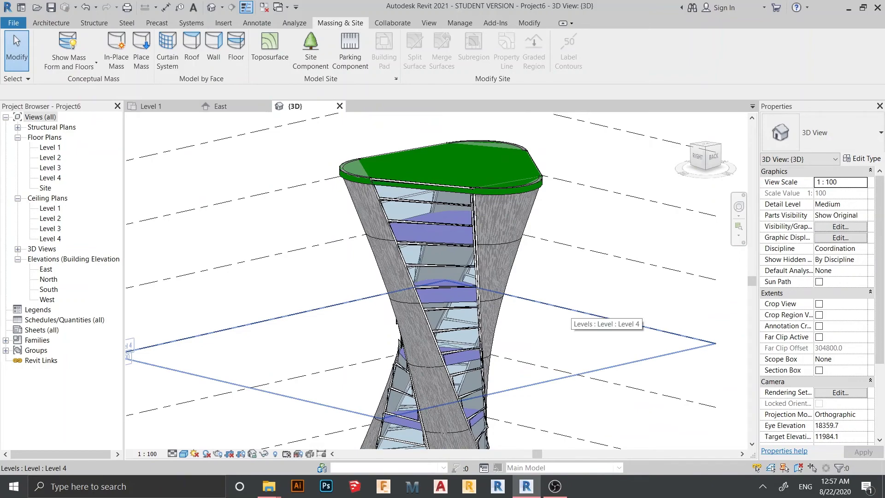
scroll(429, 276, "up", 2)
mouse_move(429, 277)
middle_mouse_down()
mouse_move(435, 291)
mouse_move(429, 229)
middle_mouse_up()
scroll(570, 263, "up", 4)
scroll(570, 263, "up", 1)
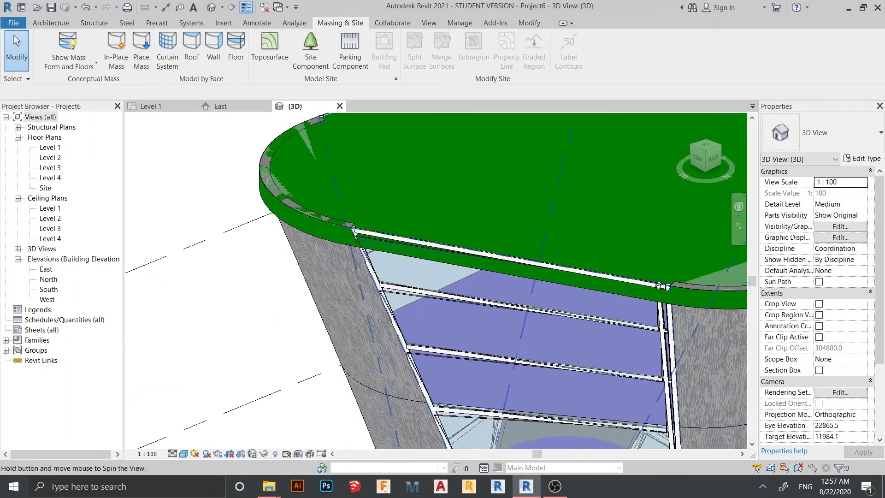
scroll(485, 263, "up", 2)
scroll(416, 255, "up", 1)
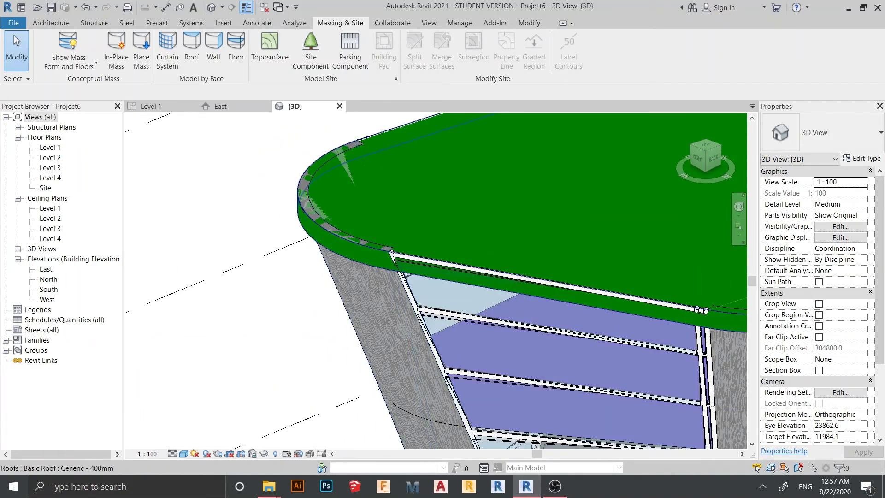
scroll(484, 277, "down", 3)
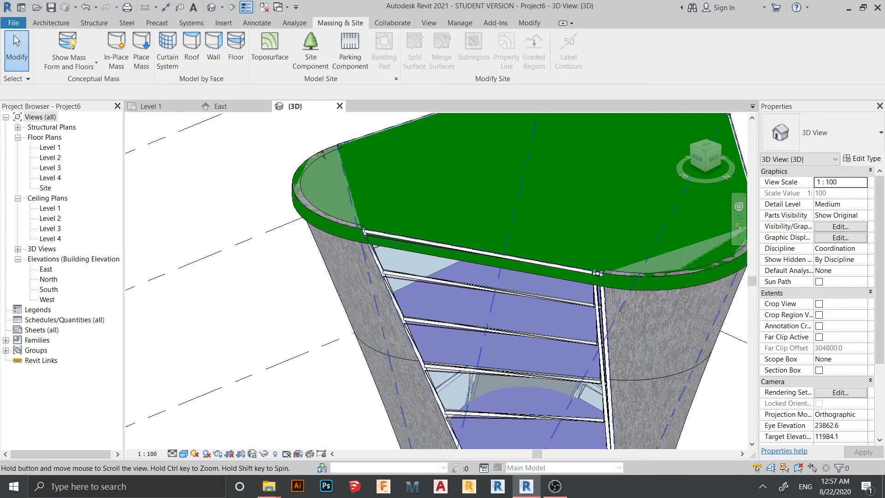
mouse_move(484, 276)
middle_mouse_down("shift")
mouse_move(429, 263)
mouse_move(388, 276)
middle_mouse_up("shift")
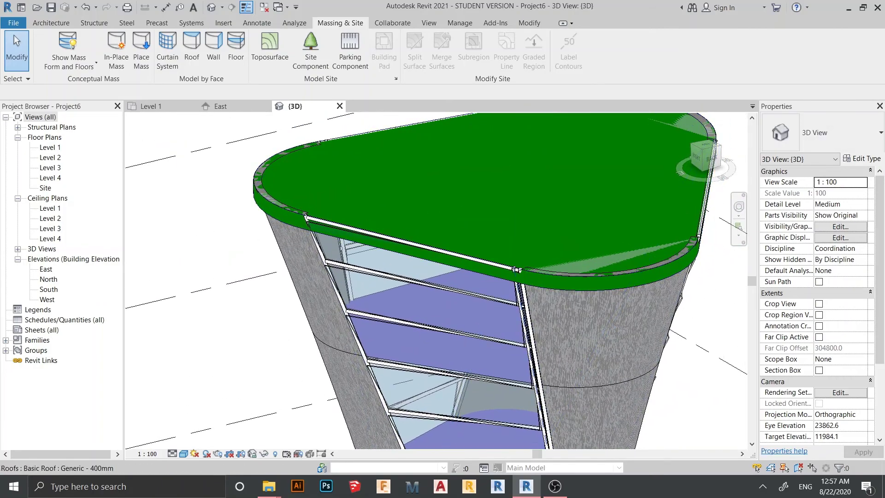
scroll(517, 270, "up", 2)
scroll(484, 262, "up", 2)
scroll(451, 261, "up", 1)
scroll(451, 262, "down", 3)
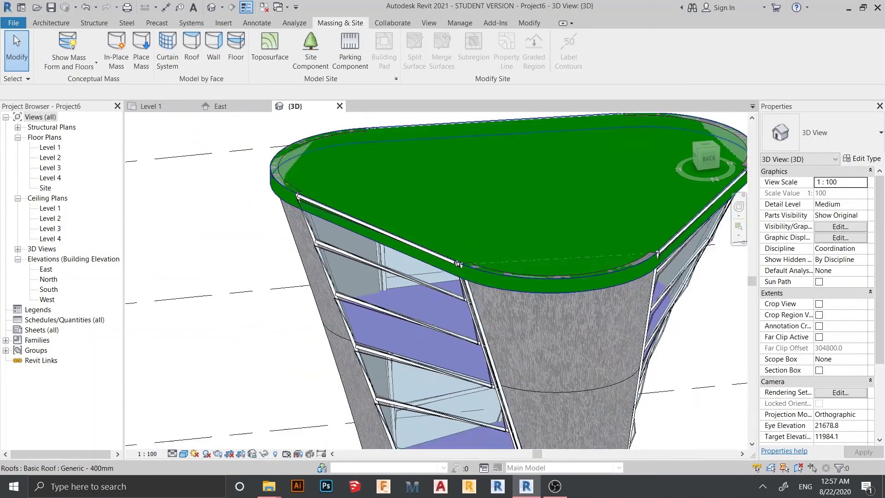
scroll(452, 262, "down", 2)
Step: Check the curved wall at the roof edge and turn the glass facade toward the viewer
mouse_move(484, 290)
middle_mouse_down("shift")
mouse_move(553, 290)
mouse_move(477, 312)
middle_mouse_up("shift")
scroll(471, 291, "up", 3)
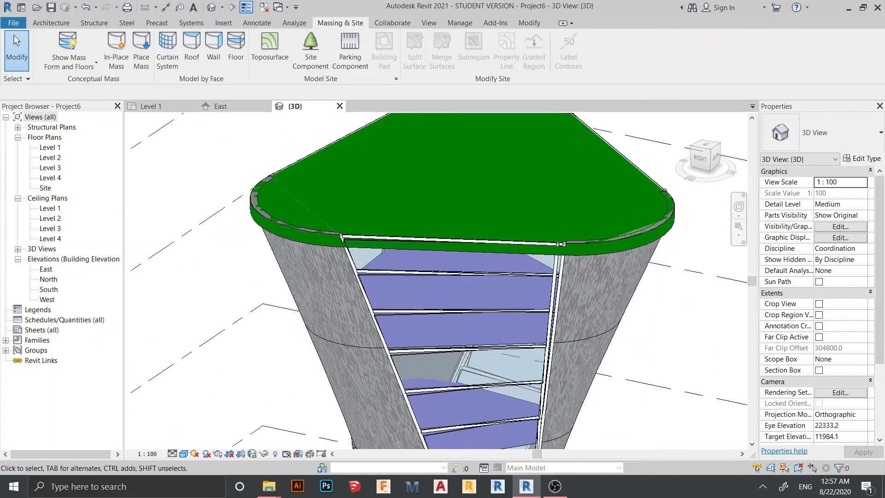
left_click(311, 311)
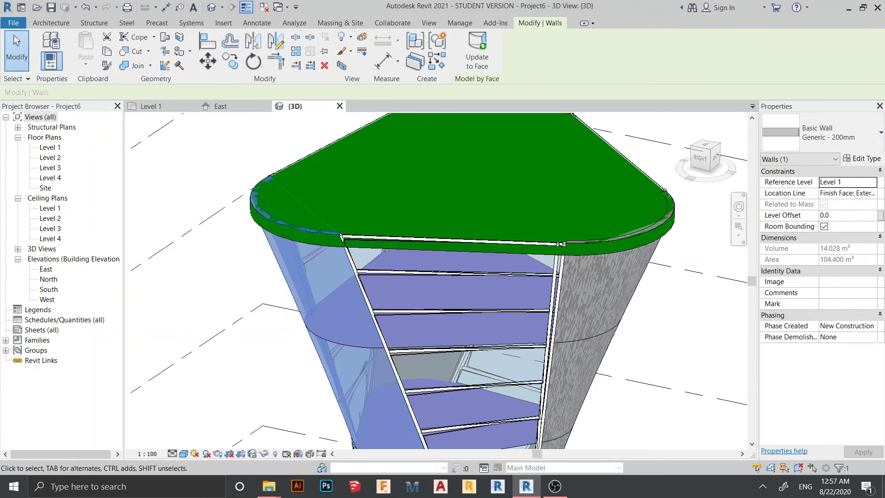
key("Escape")
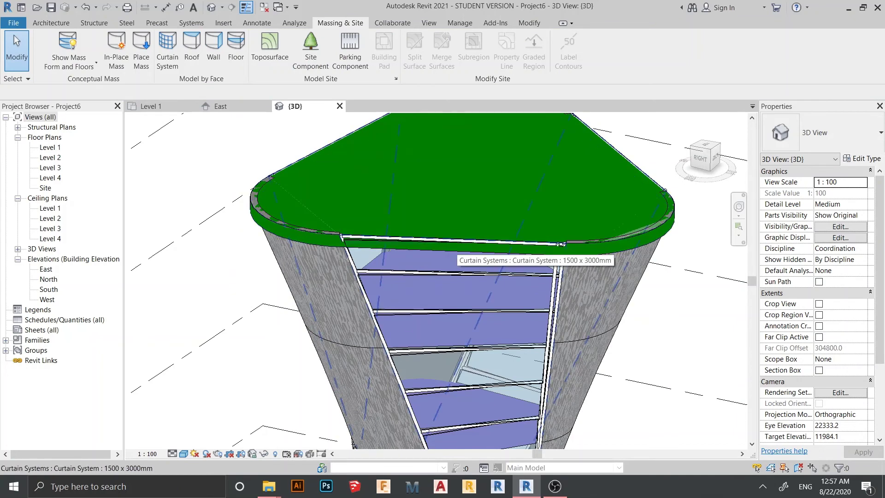
scroll(452, 249, "down", 3)
middle_click_drag(493, 232, 388, 230, "shift")
scroll(388, 230, "up", 5)
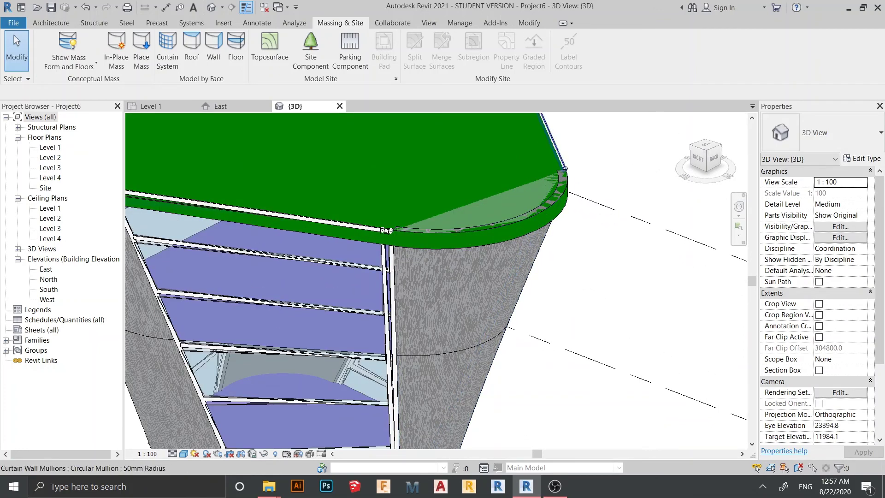
Step: Give the selected green roof a Level Offset of 400 and apply it
left_click(388, 231)
middle_click_drag(388, 230, 425, 229, "shift")
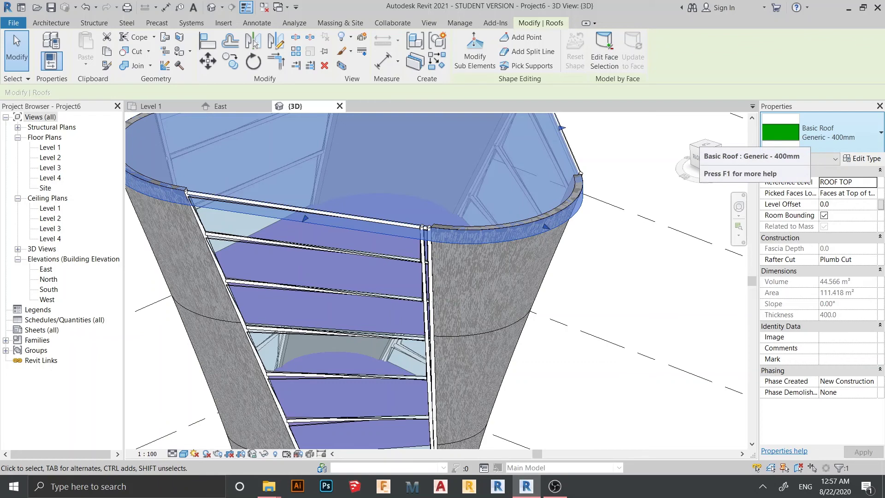
left_click(847, 204)
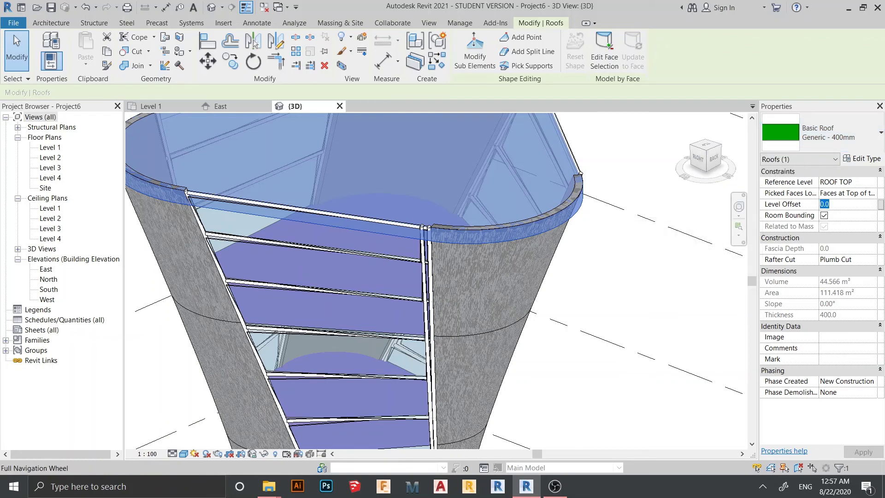
type("400")
key("Return")
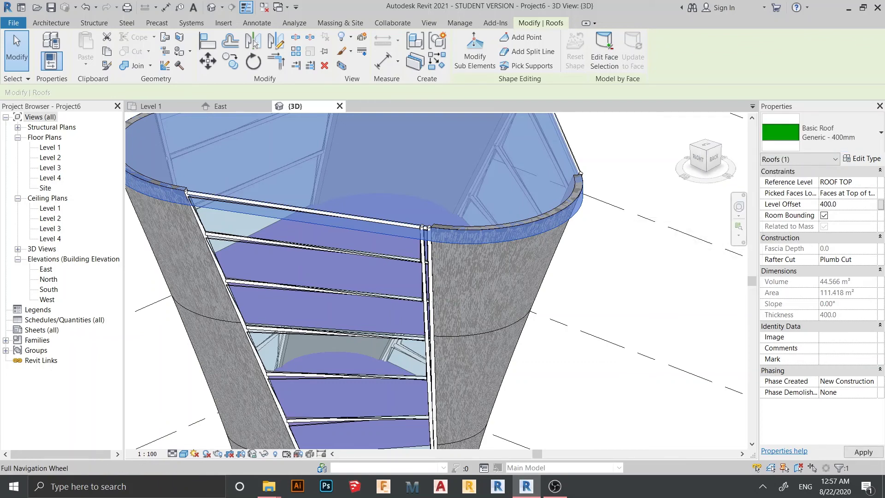
left_click(863, 452)
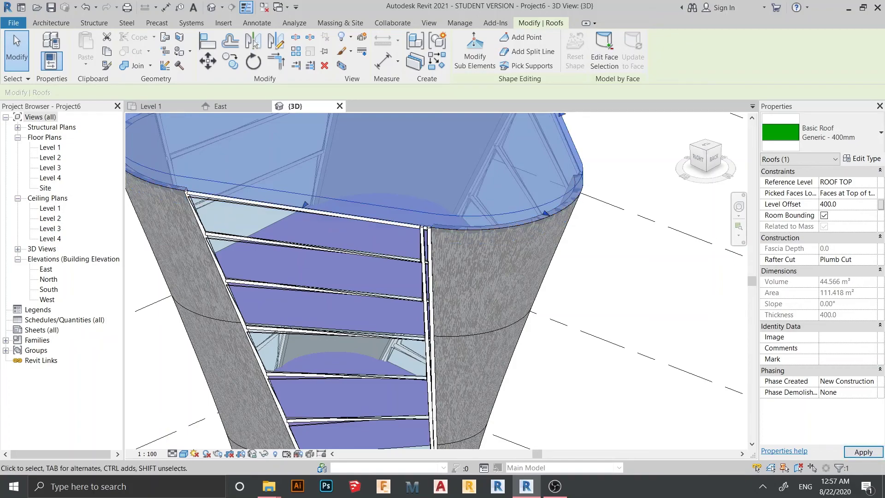
key("Escape")
mouse_move(415, 277)
middle_mouse_down("shift")
mouse_move(387, 290)
mouse_move(442, 263)
middle_mouse_up("shift")
scroll(415, 277, "down", 5)
scroll(442, 249, "up", 4)
Step: Change the Generic - 200mm wall type's structure layer material to Gypsum Wall Board
left_click(442, 208)
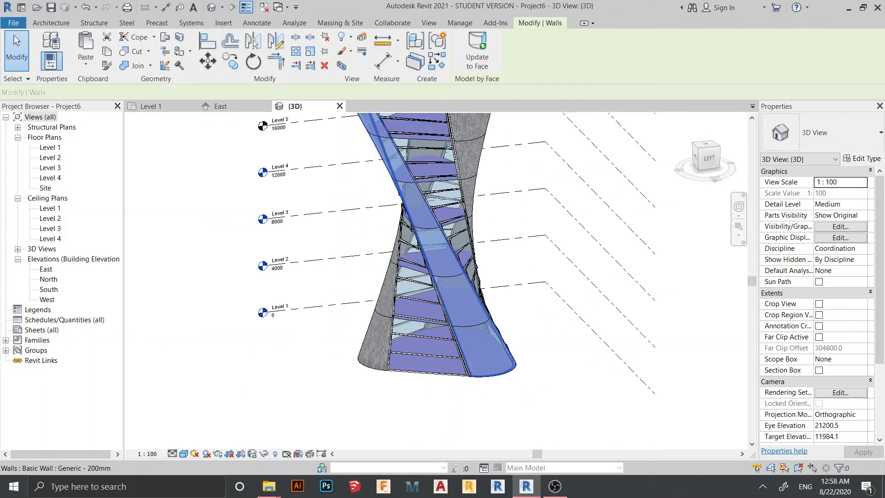
left_click(861, 158)
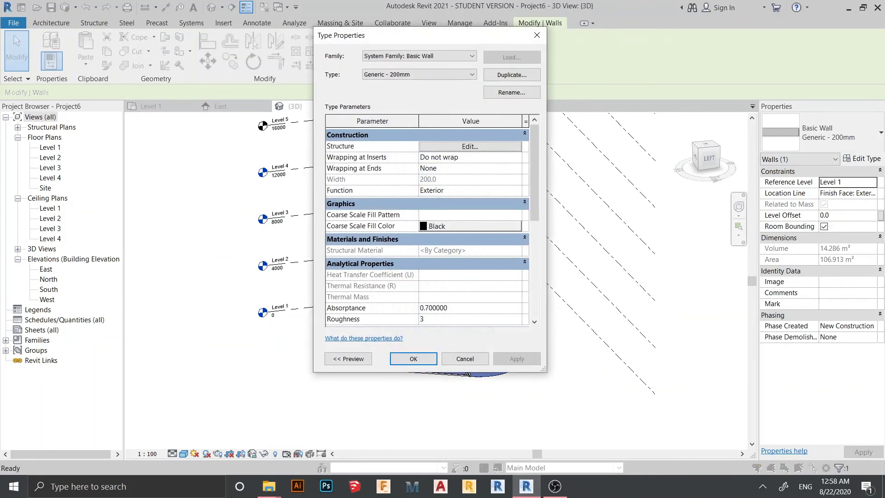
left_click(469, 146)
left_click(400, 154)
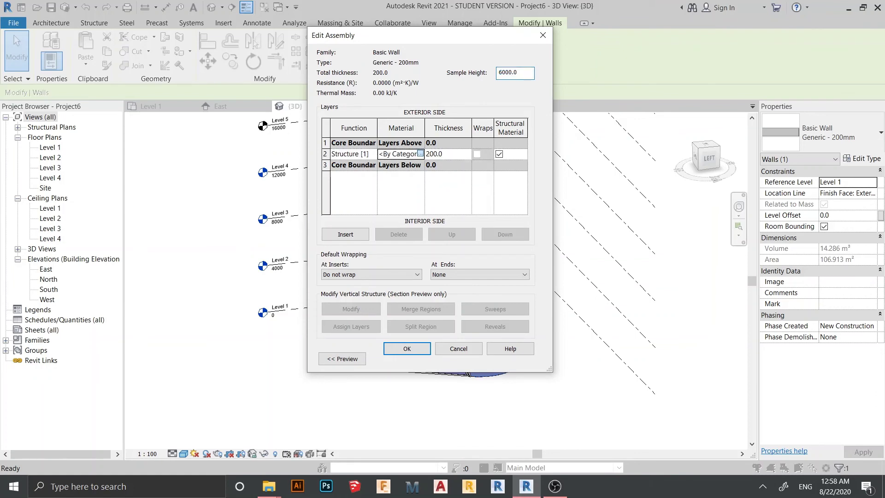
left_click(420, 153)
double_click(339, 207)
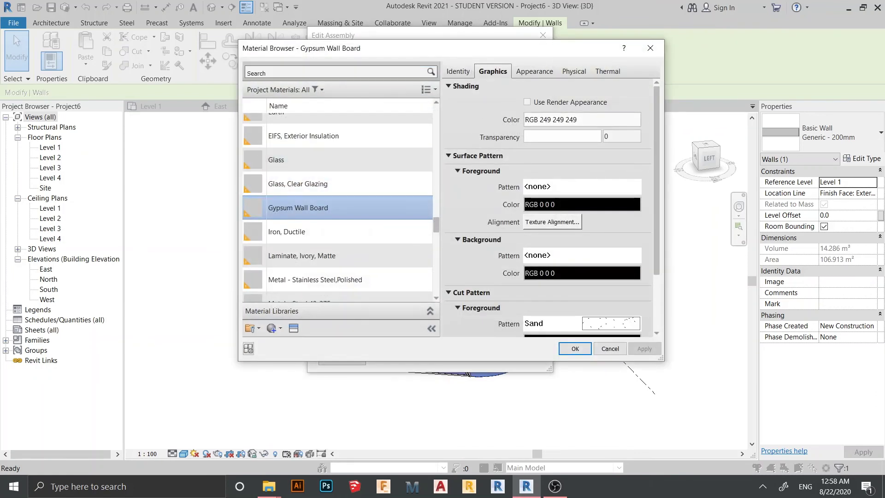
left_click(574, 347)
left_click(407, 349)
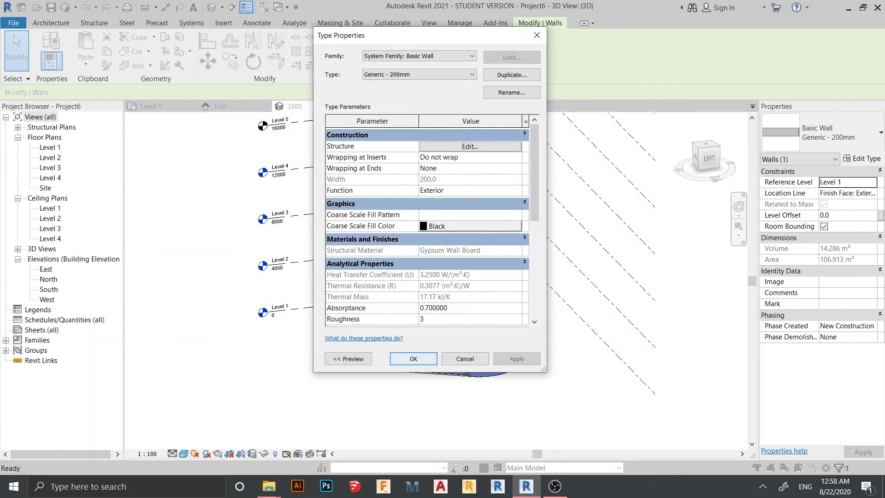
left_click(414, 358)
left_click(340, 23)
left_click(588, 277)
middle_click_drag(442, 277, 443, 208, "shift")
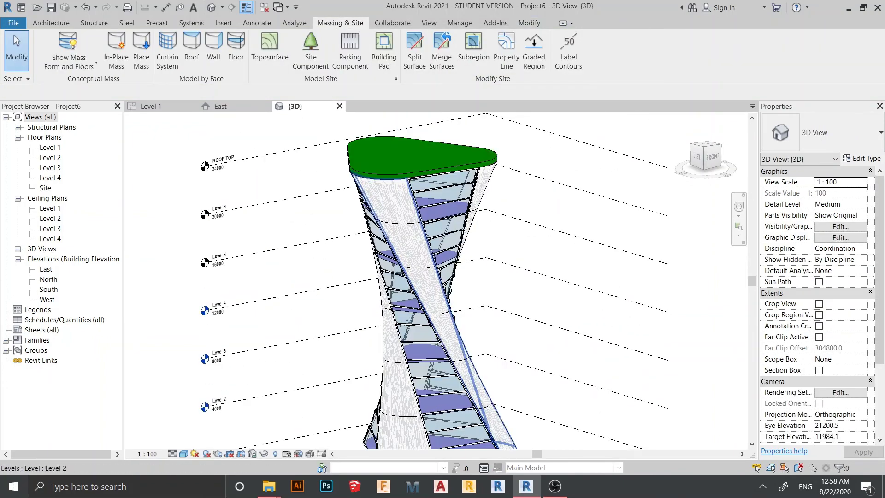
middle_click_drag(443, 276, 415, 262, "shift")
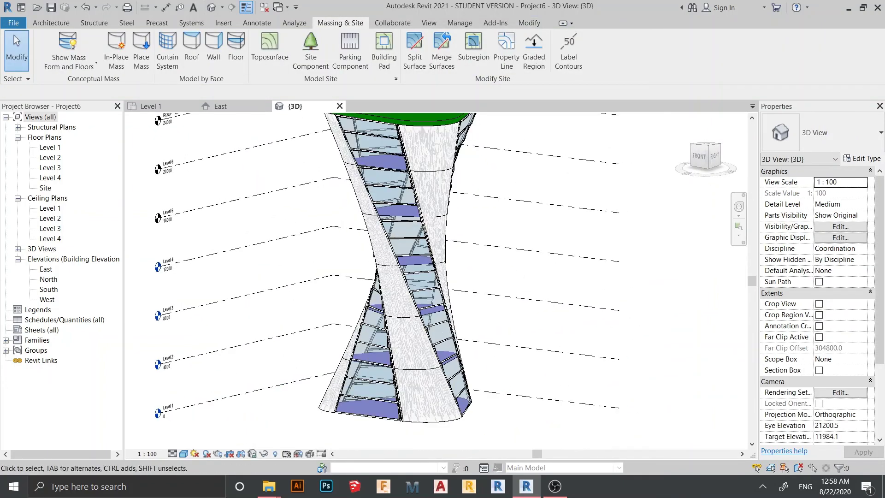
mouse_move(442, 311)
middle_mouse_down()
mouse_move(443, 263)
mouse_move(388, 264)
middle_mouse_up()
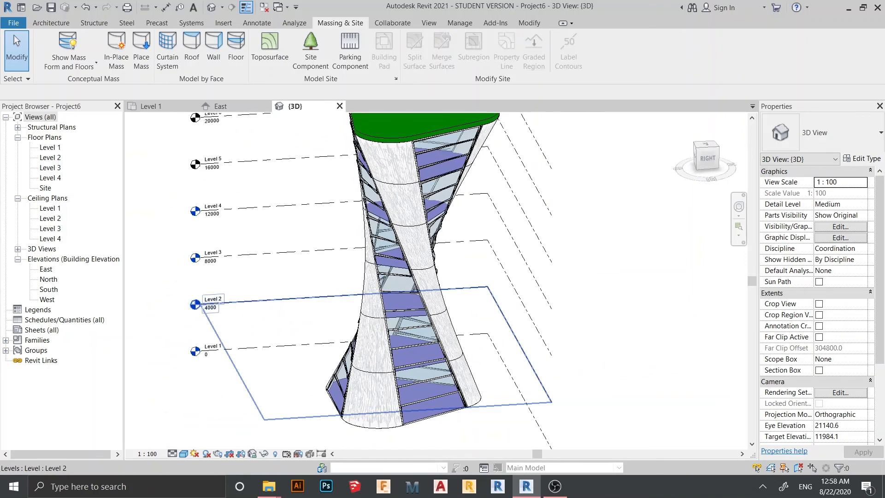